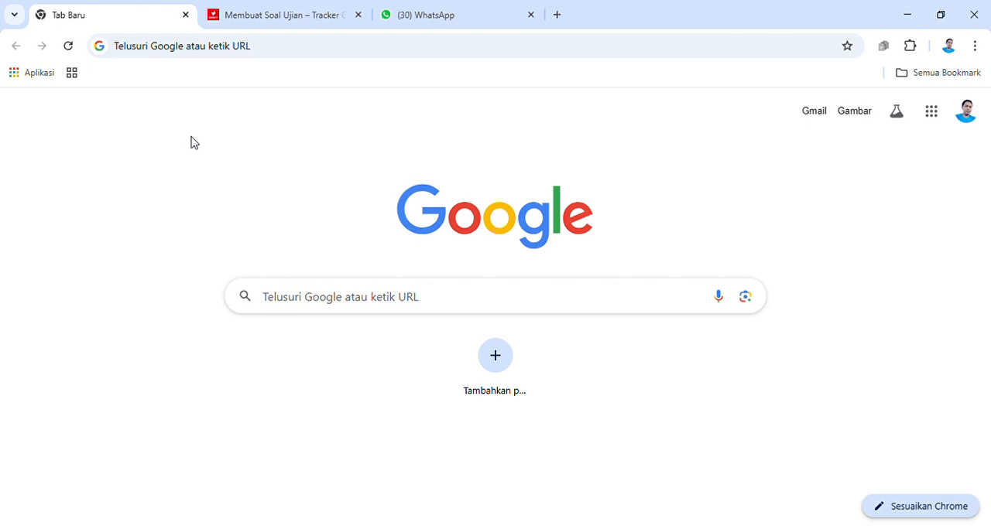
Step: Go to member.garuda-21.com and enter the member area through the site's sign-in (Masuk)
click(449, 528)
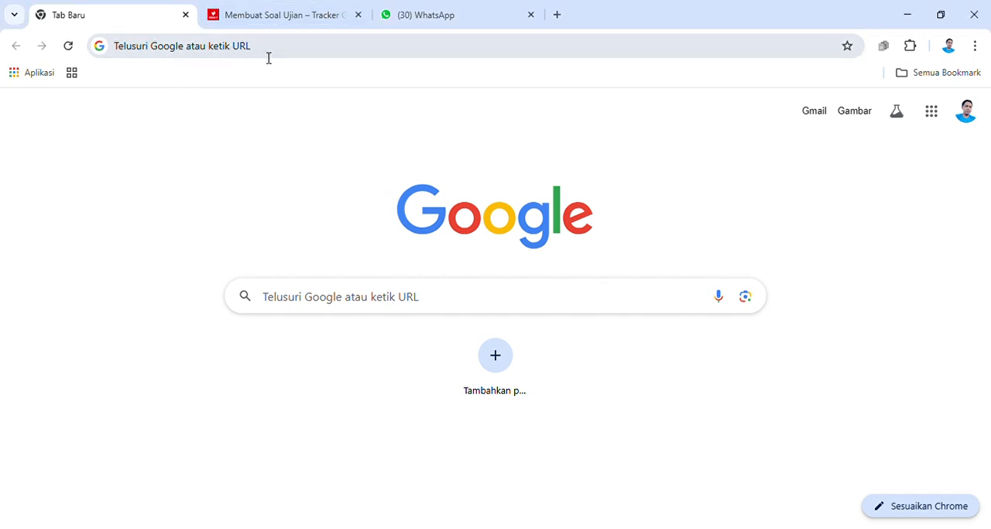
click(221, 51)
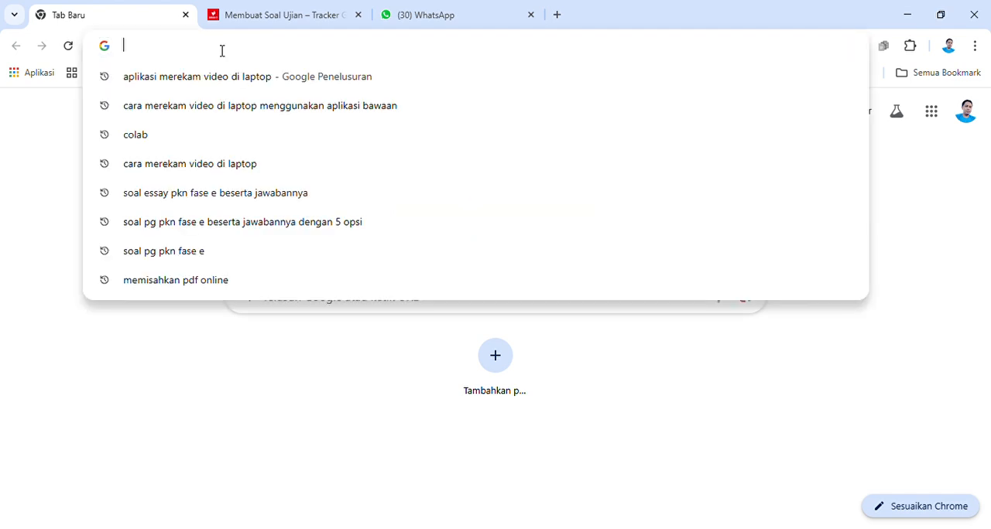
text(member.garuda-21.com)
key(Return)
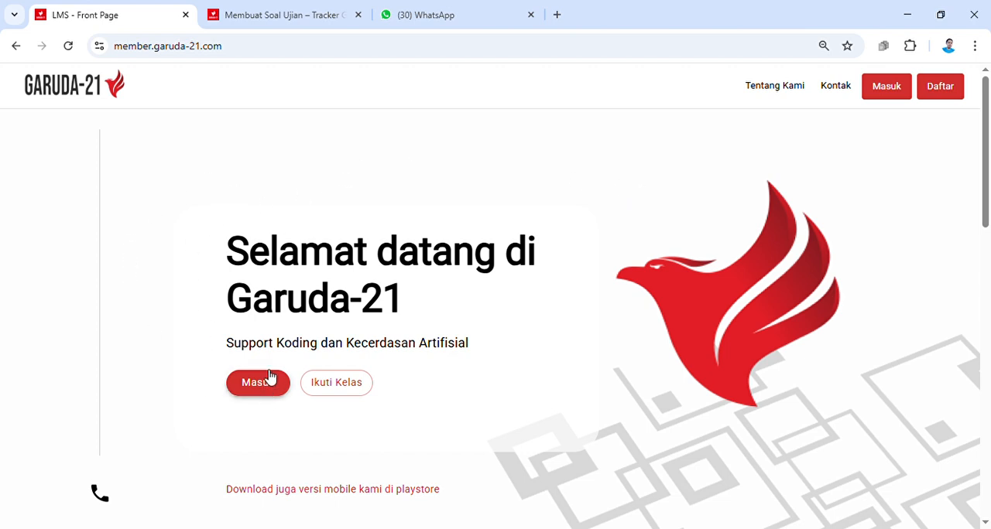
click(891, 99)
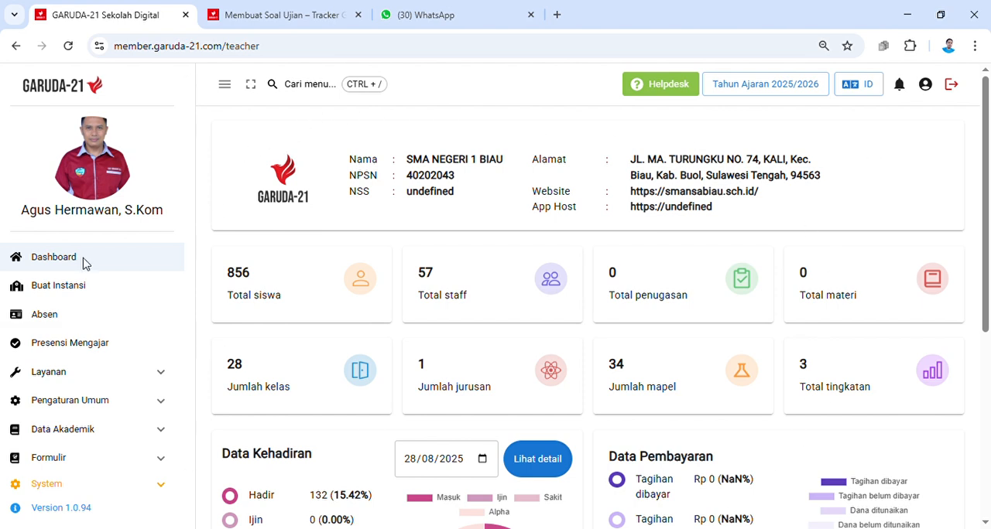
Step: Open the assessment list (Asesmen) from the academic data (Data Akademik)
scroll(104, 371, down, 1)
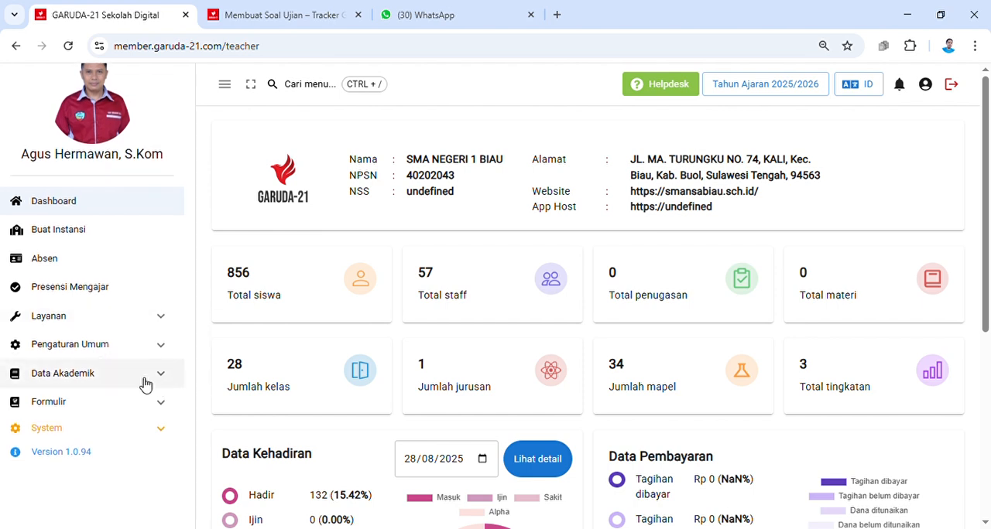
click(89, 379)
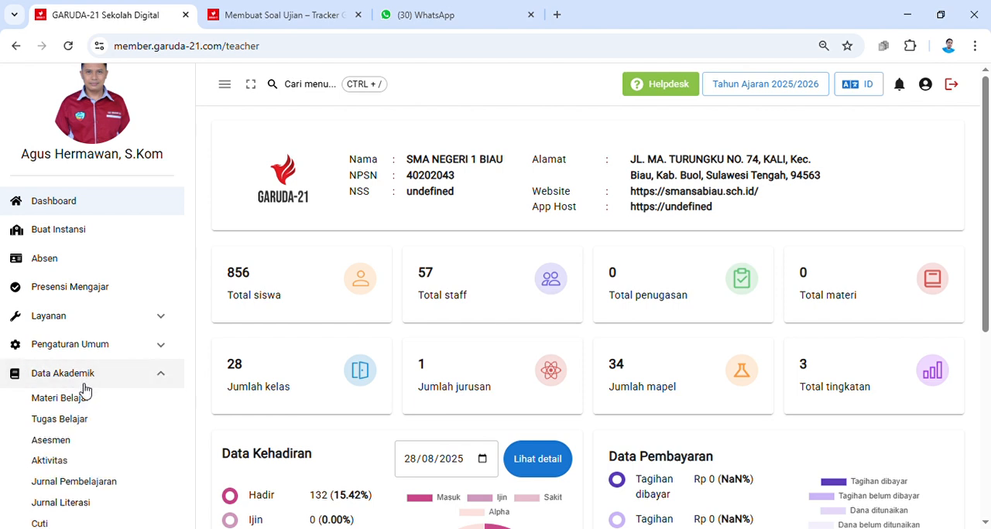
click(56, 449)
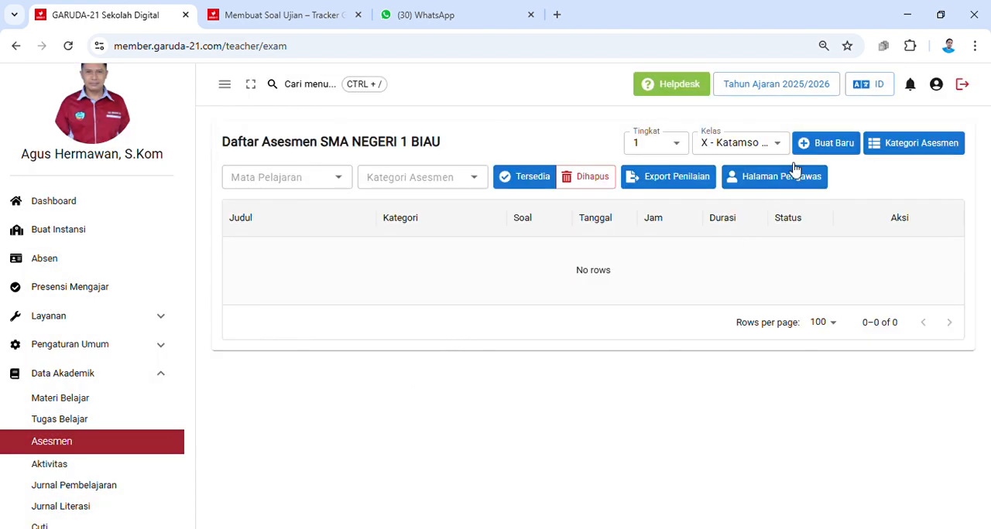
Step: Filter the assessment list to grade level (Tingkat) 1 and class X - Katamso D
click(679, 145)
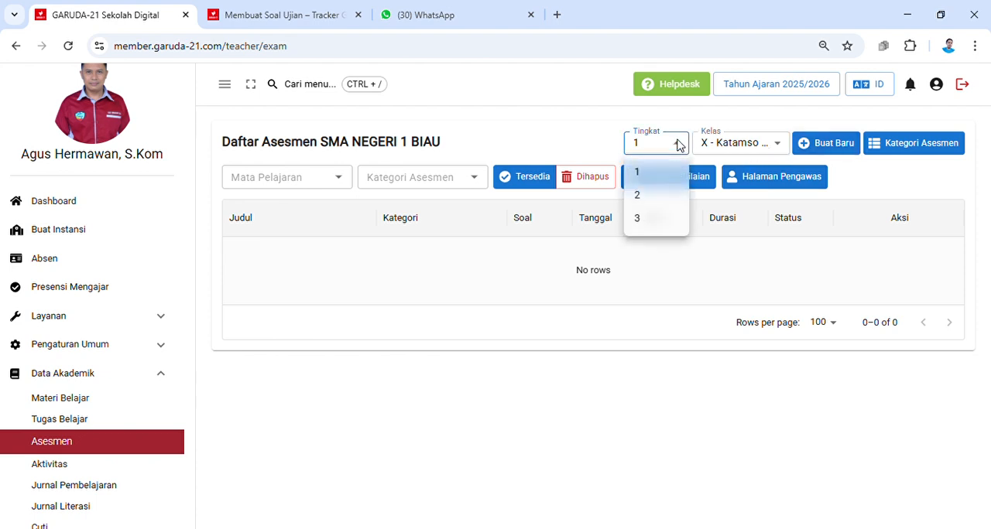
click(641, 174)
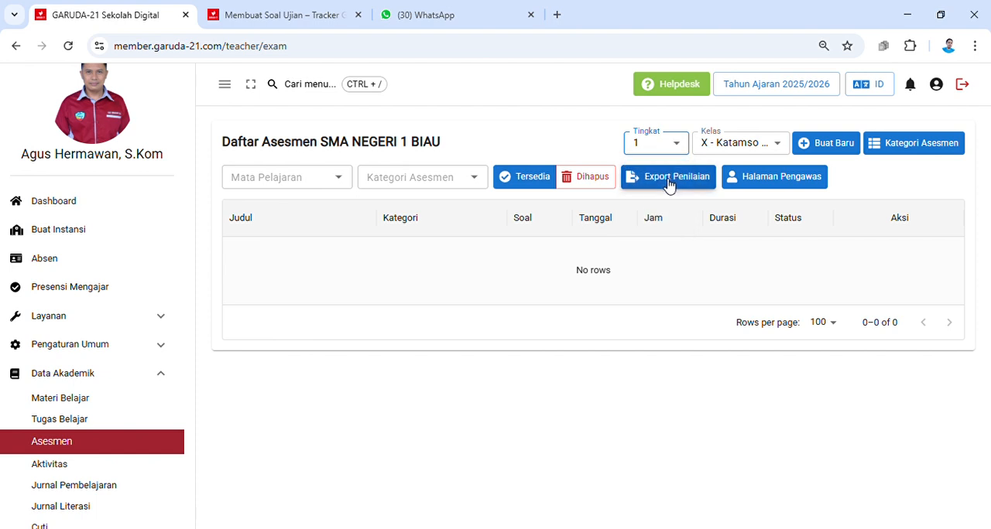
click(678, 147)
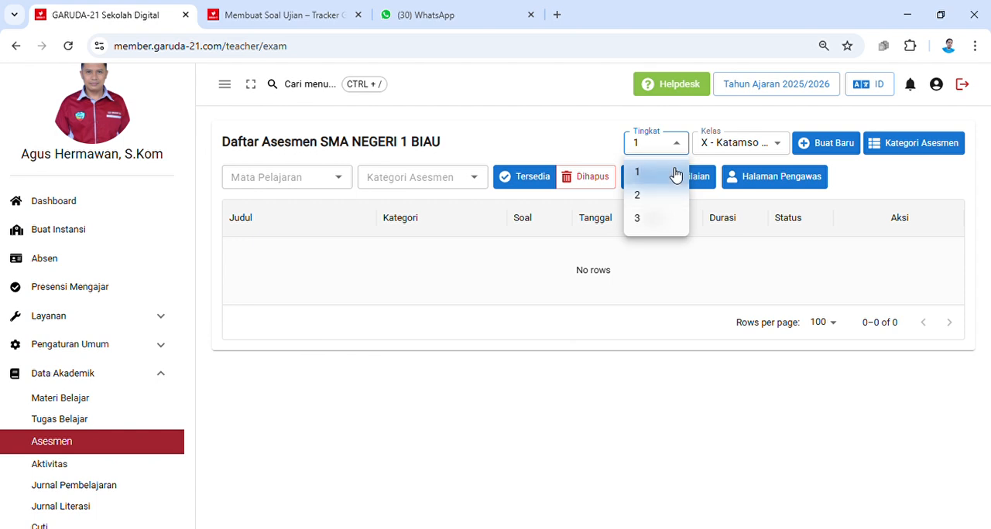
click(776, 148)
click(779, 147)
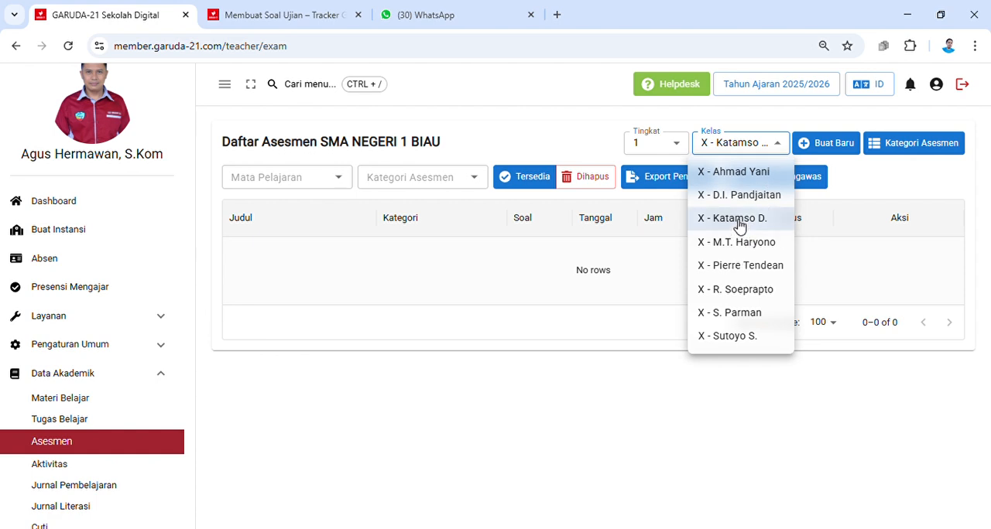
click(737, 218)
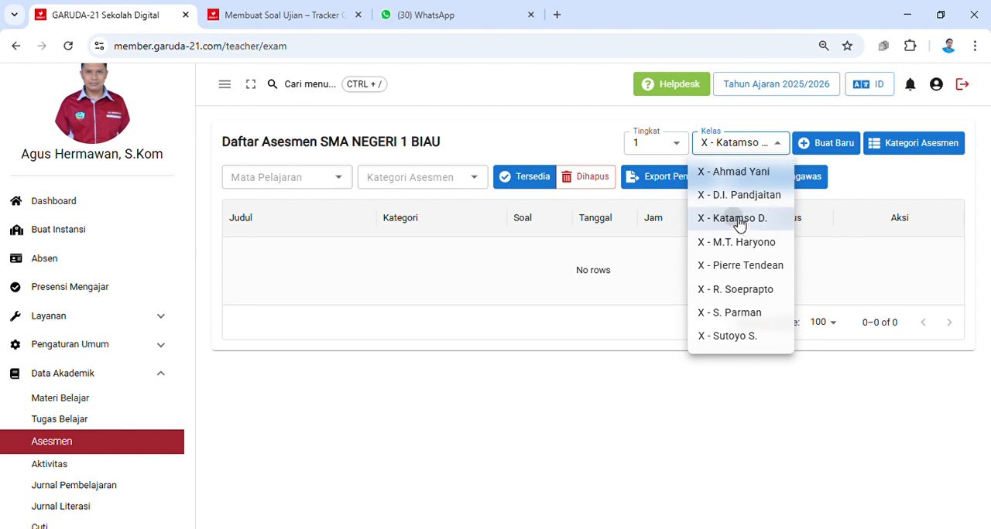
Step: Start a new assessment and title it "Asesmen Sumatif Informatika"
click(836, 149)
click(451, 211)
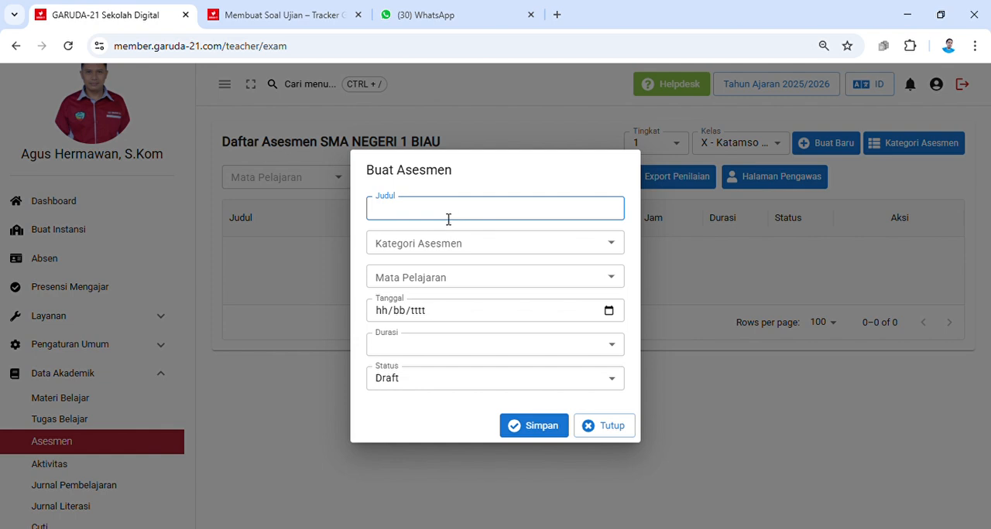
text(Asesmen Sumatif Informatika)
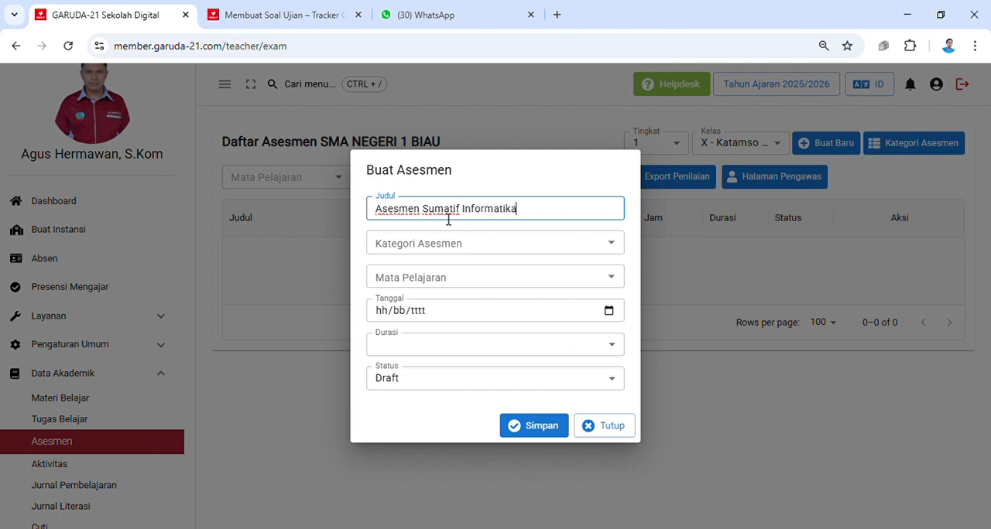
Step: Set the assessment category to "Asesmen terhadap Pembelajaran (Assessment of Learning)" and the subject to Informatika
click(525, 245)
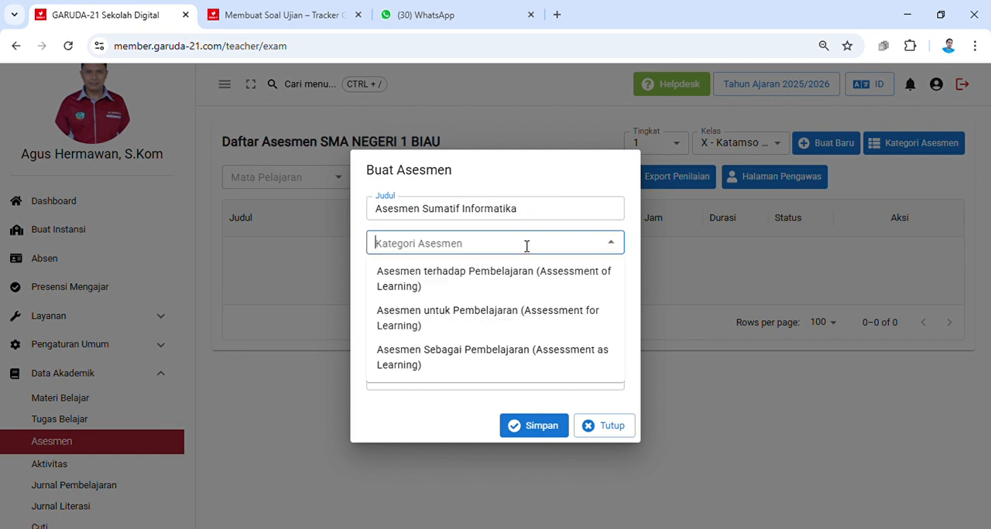
click(440, 283)
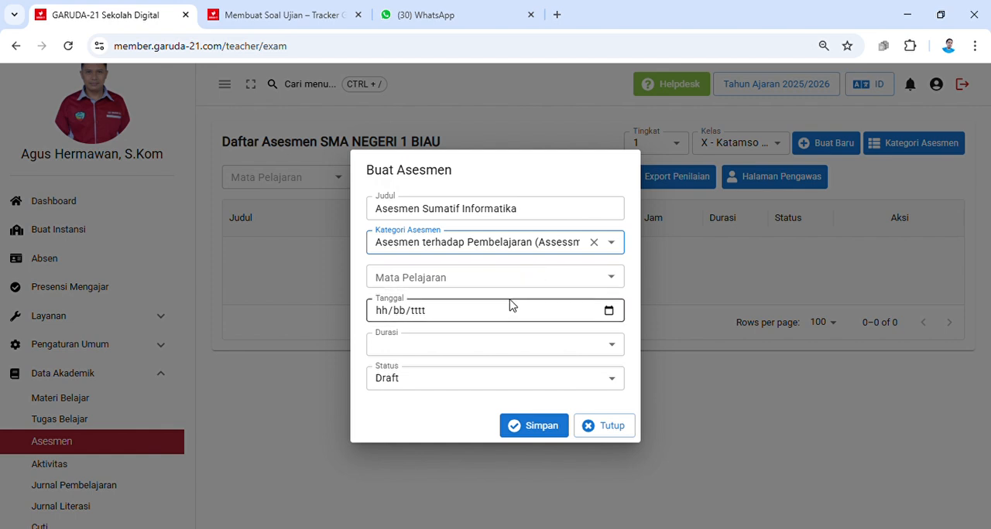
click(617, 286)
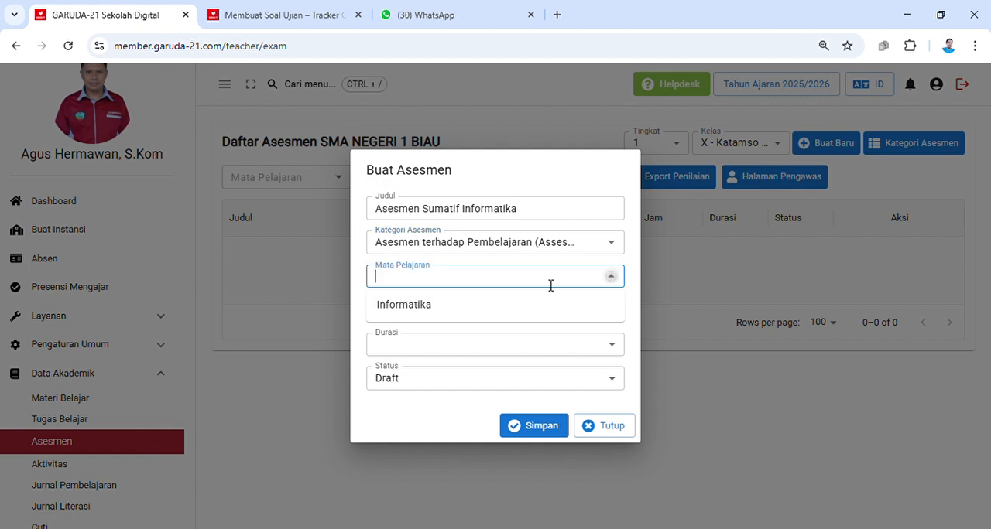
click(408, 307)
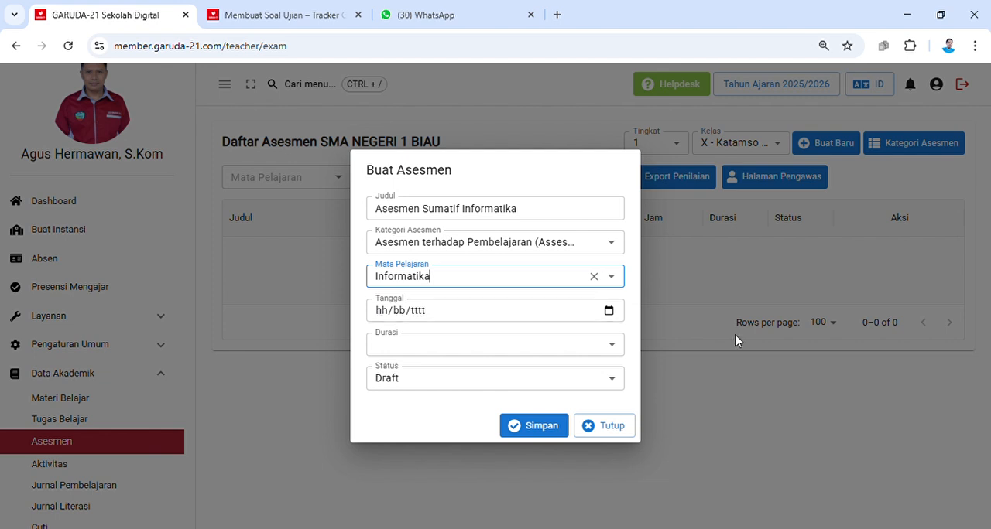
Step: Set the assessment date to 29/08/2025 and its duration to 45 Menit, and save the assessment
click(609, 313)
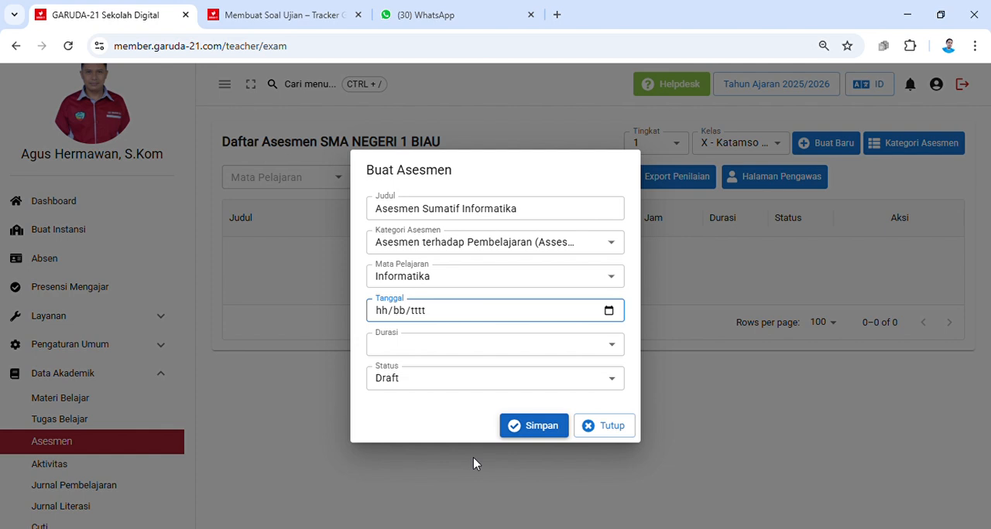
text(29082025)
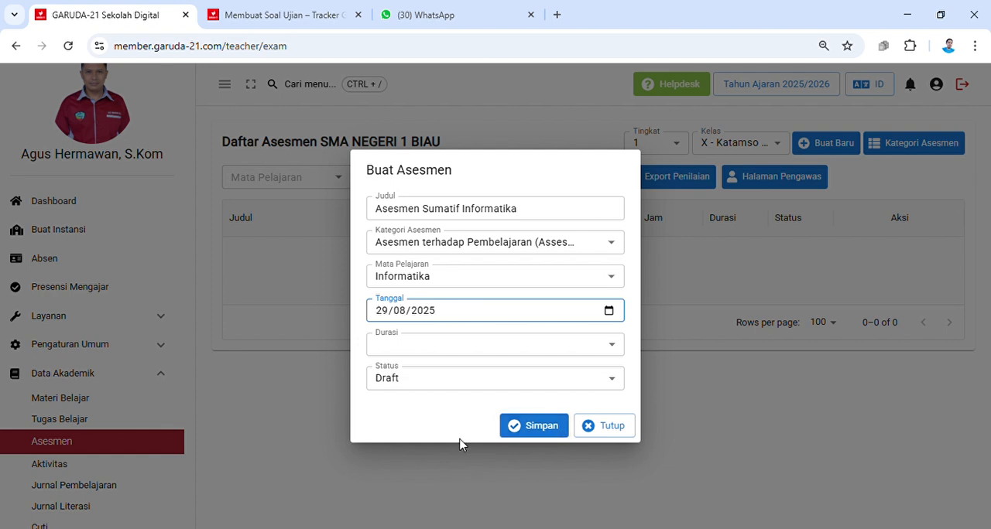
click(432, 347)
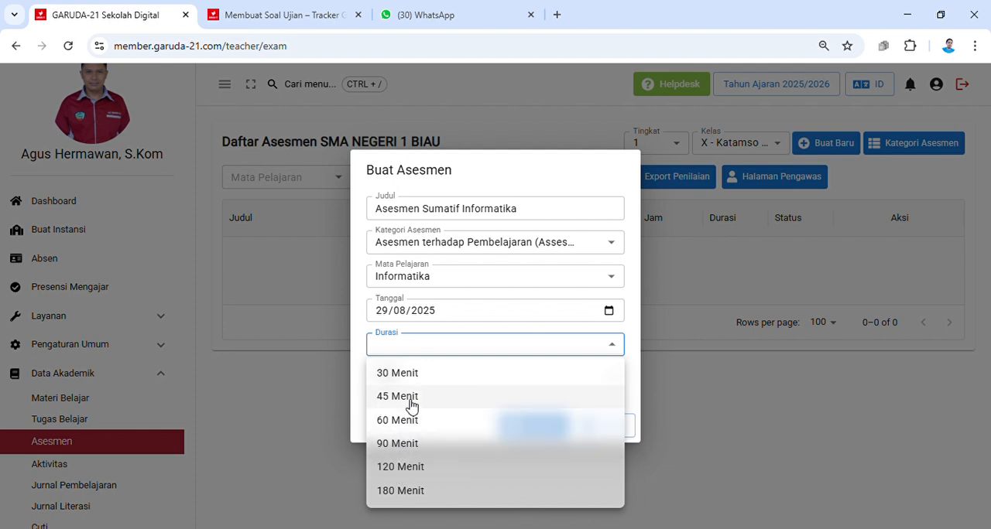
click(410, 398)
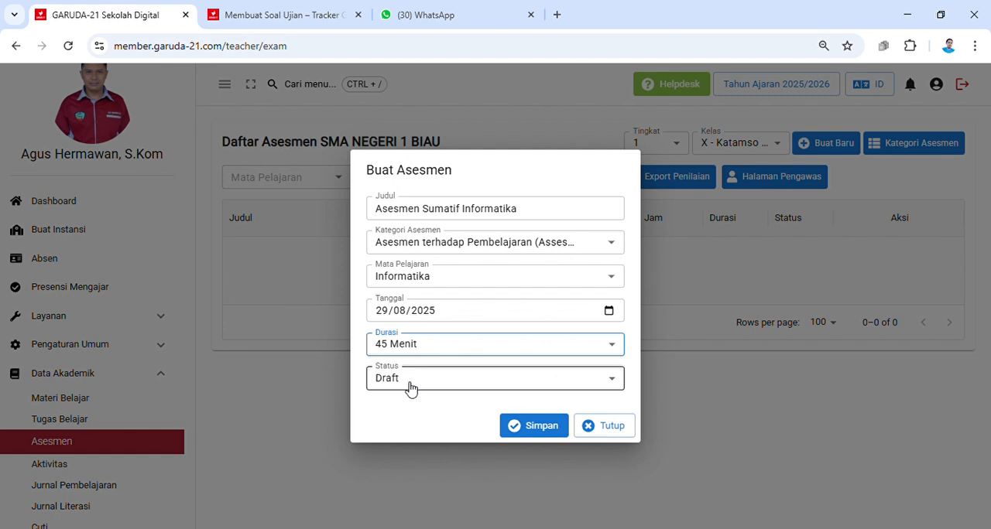
click(539, 430)
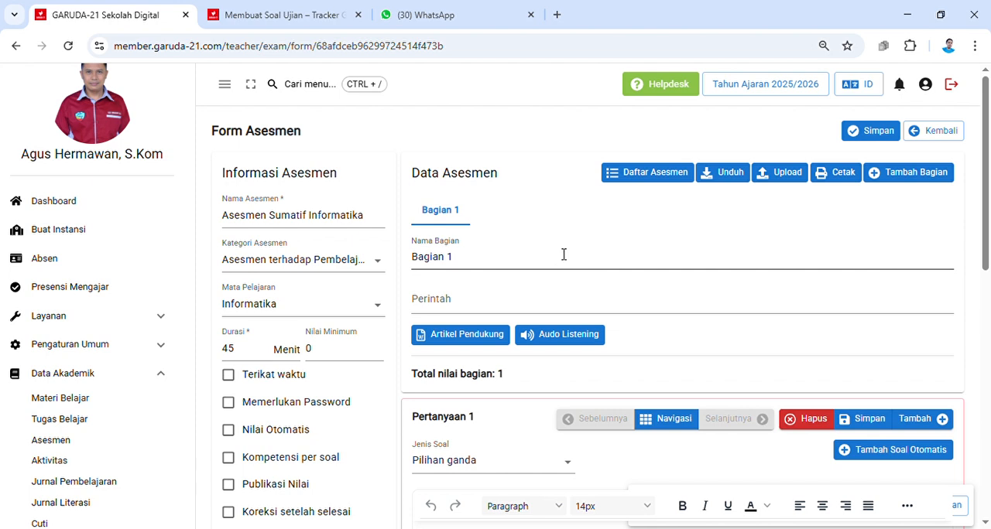
Step: Rename the first section of the assessment (Nama Bagian) as "Pilihan Ganda"
drag(478, 263, 402, 261)
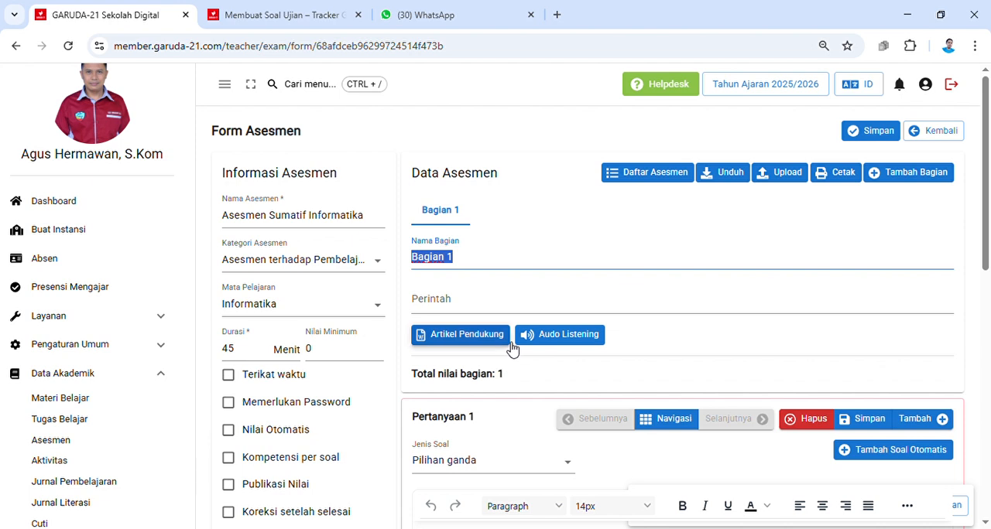
text(Pilih)
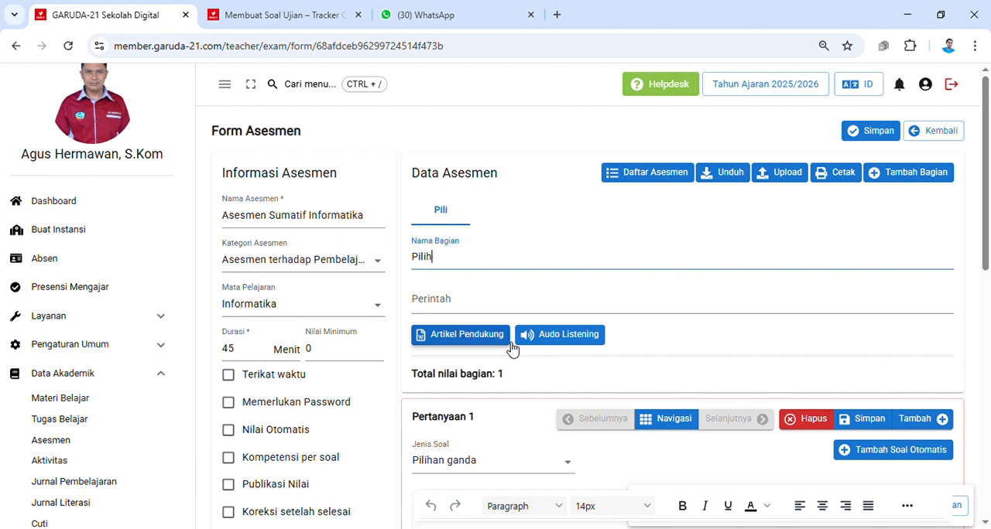
text(an Ganda)
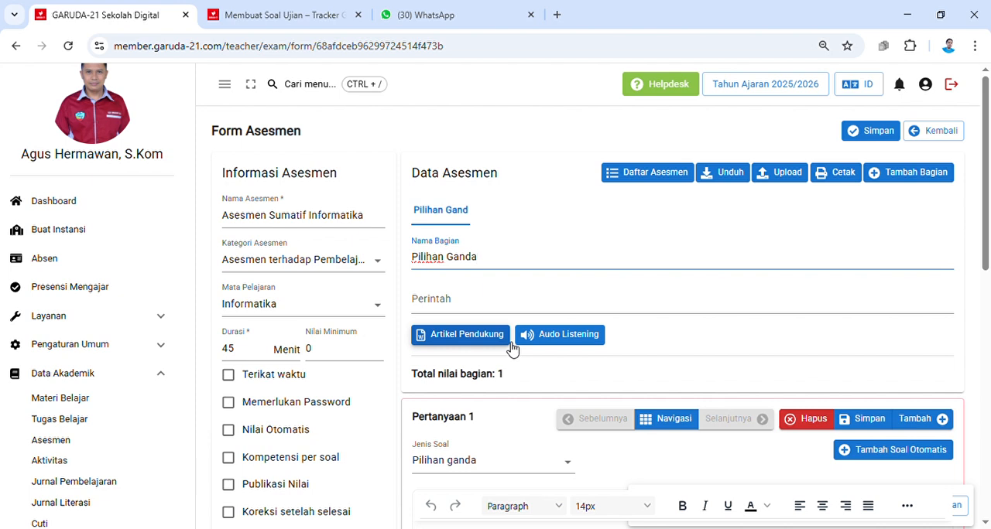
Step: Enter the section instruction (Perintah) "Pilihlah jawaban yang paling benar !"
click(451, 307)
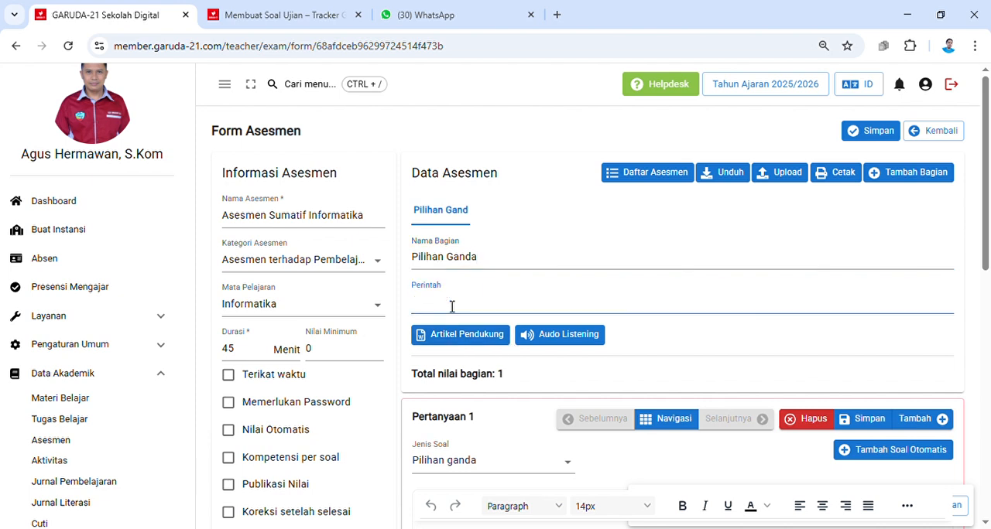
text(Pilih)
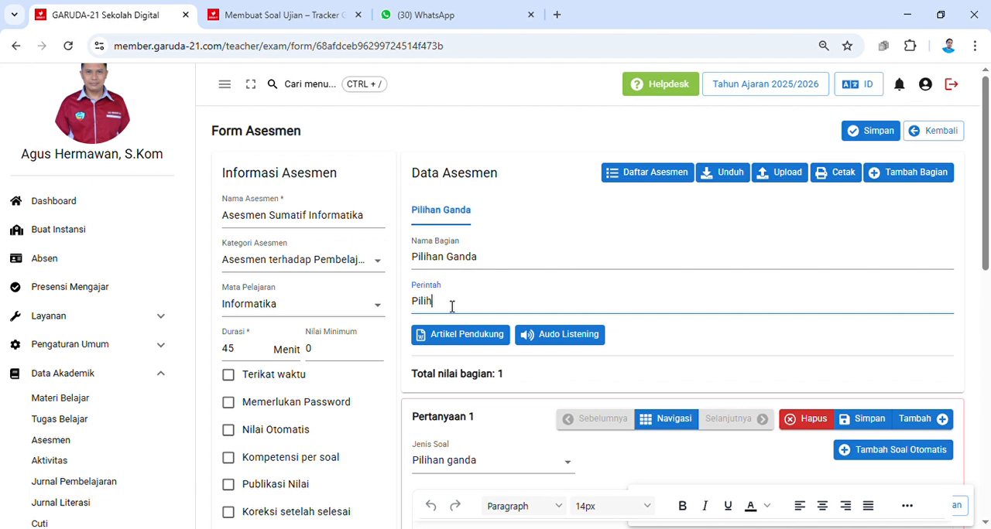
text(lah jawaban)
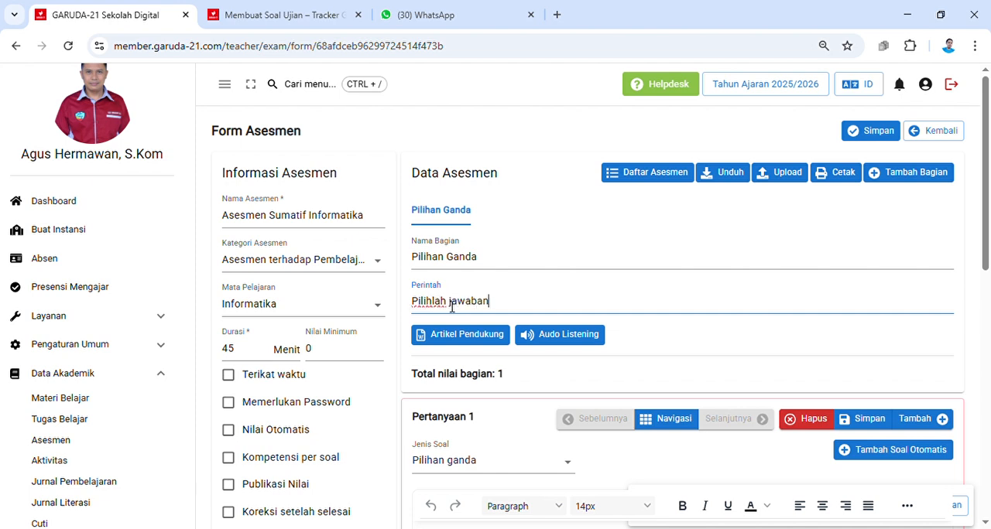
text( yang paling benar !)
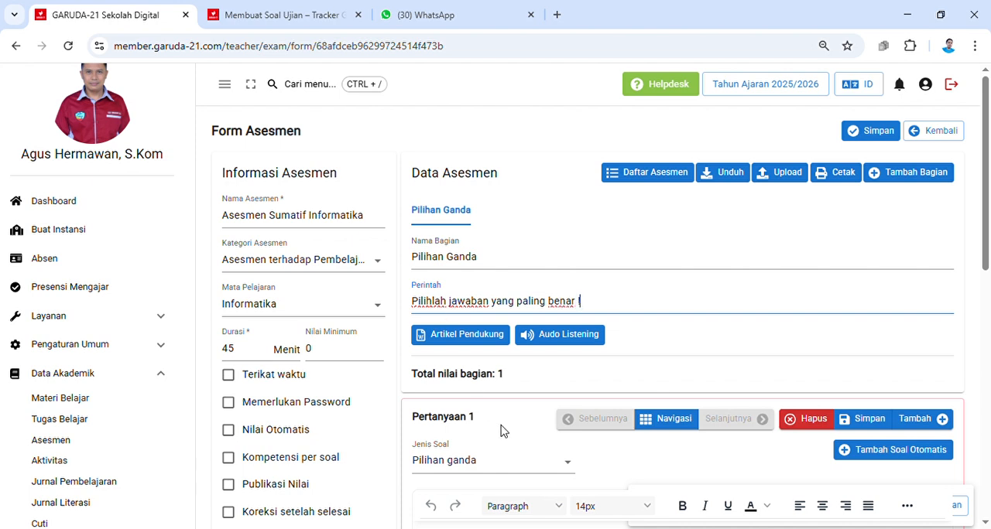
Step: Paste the question "Salah satu bentuk pengamalan nilai-nilai Pancasila dalam kehidupan sehari-hari adalah dengan..." into Pertanyaan 1 and delete the extra leading characters
scroll(555, 325, down, 2)
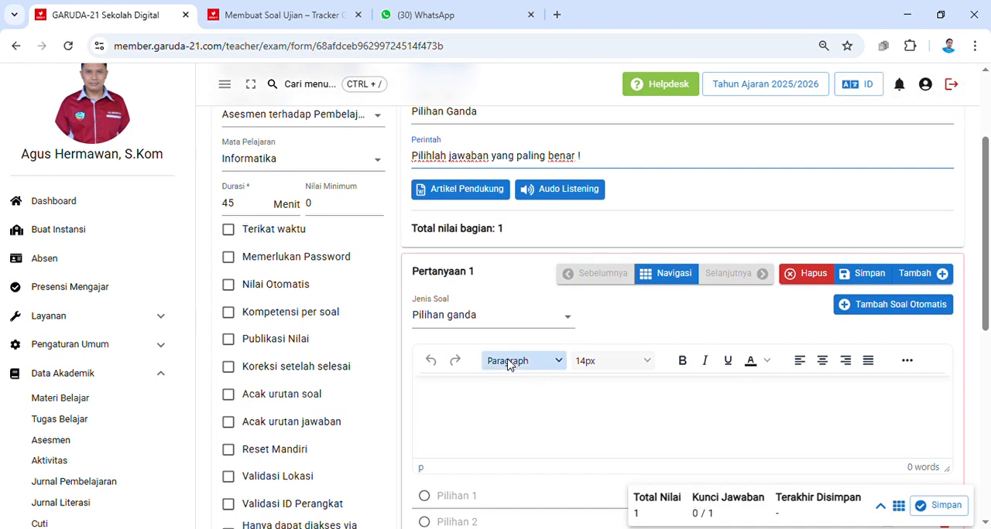
scroll(509, 365, down, 2)
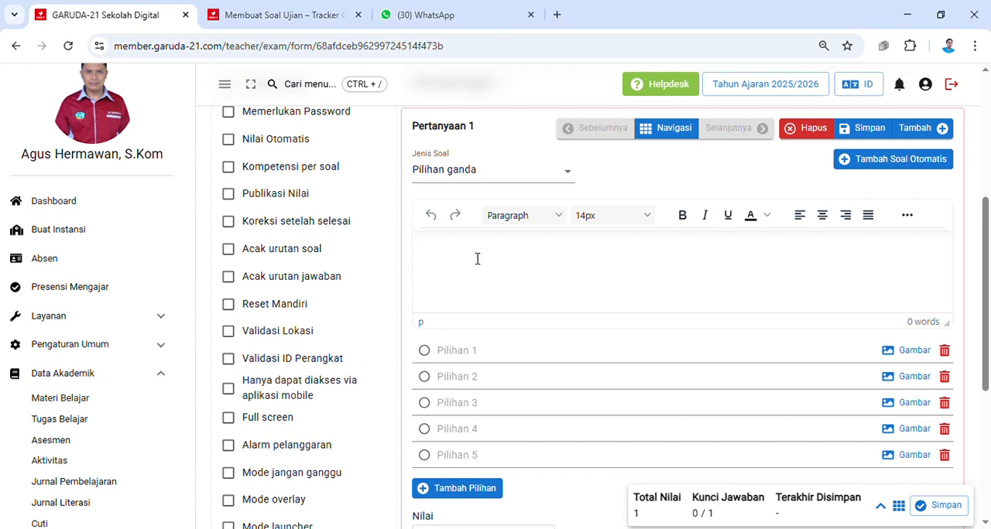
text(Salah satu bentuk pengamalan nilai-nilai Pancasila dalam kehidupan sehari-hari adalah dengan...)
drag(433, 251, 411, 249)
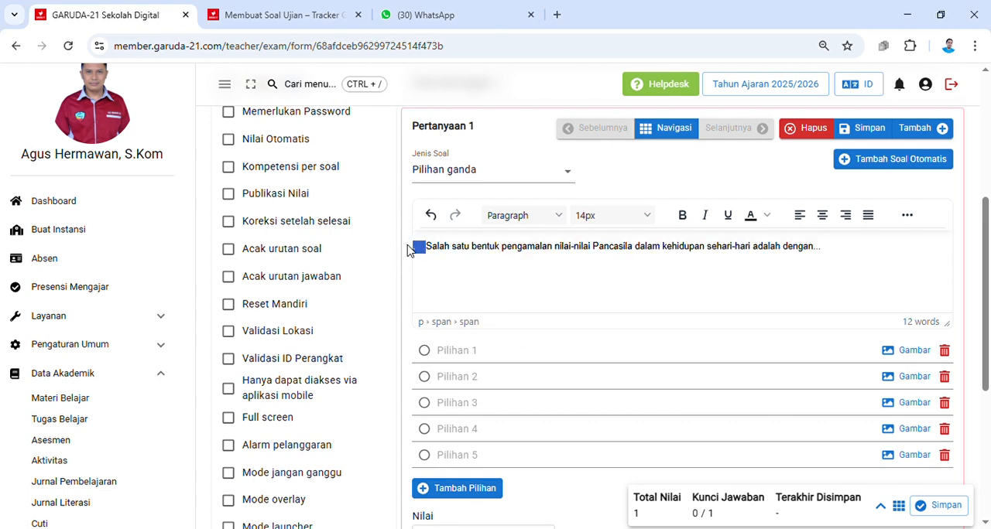
key(BackSpace)
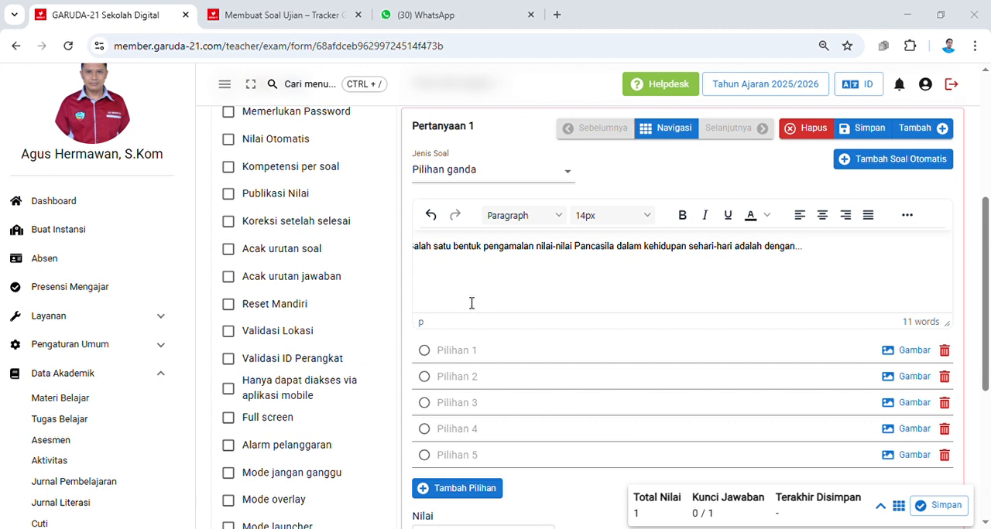
Step: Paste the five answer options into Pertanyaan 1, mark "Menghormati perbedaan pendapat dan keyakinan orang lain." as the correct answer, and save the question
click(479, 351)
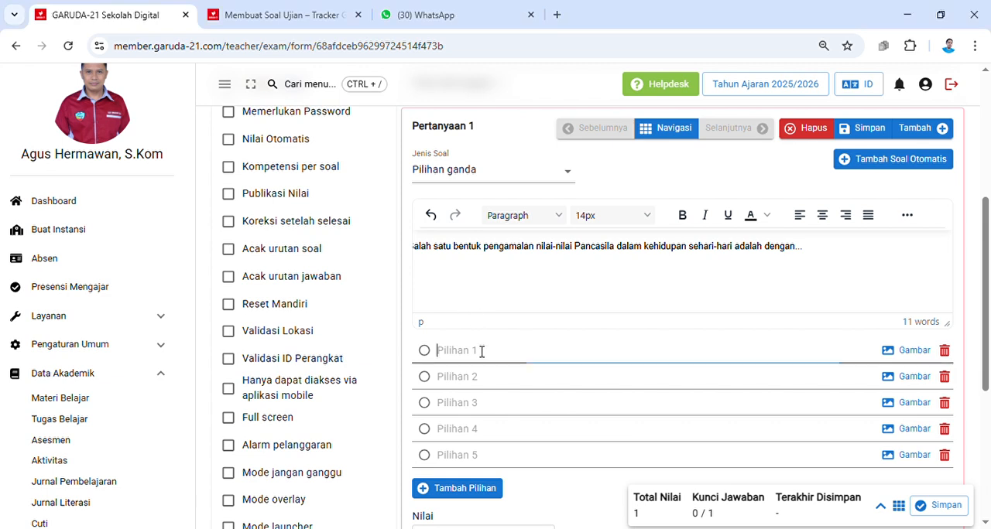
text(Memaksakan kehendak kepada orang lain. Mengutamakan kepentingan golongan di atas kepentingan masyarakat. Menghormati perbedaan pendapat dan keyakinan orang lain. Berperilaku semena-mena terhadap lingkungan sekitar. Memprioritaskan kepentingan pribadi di atas kepentingan bangsa.)
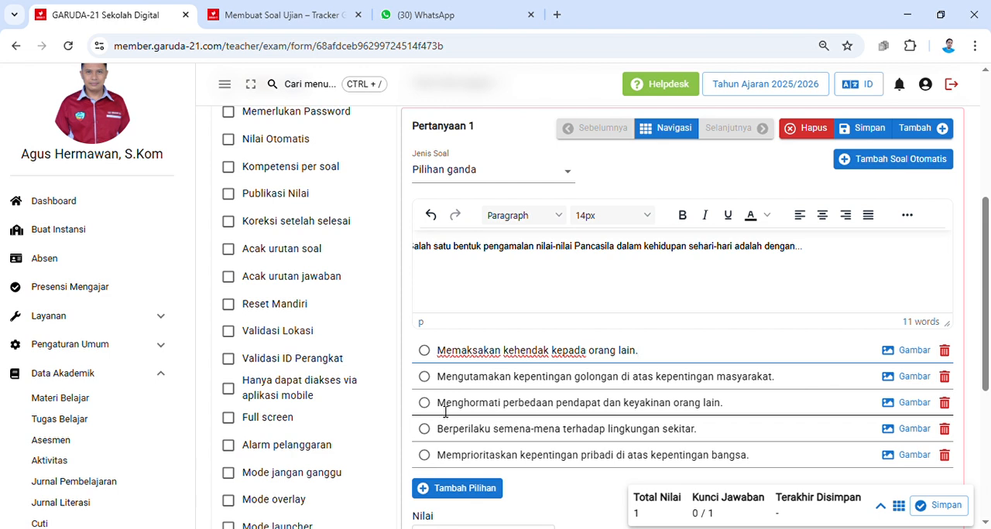
click(424, 403)
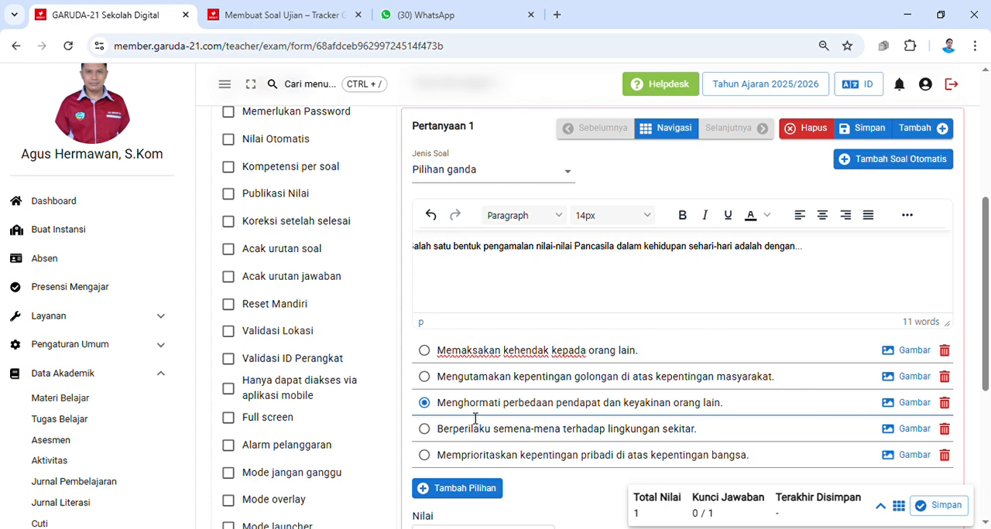
scroll(784, 382, up, 1)
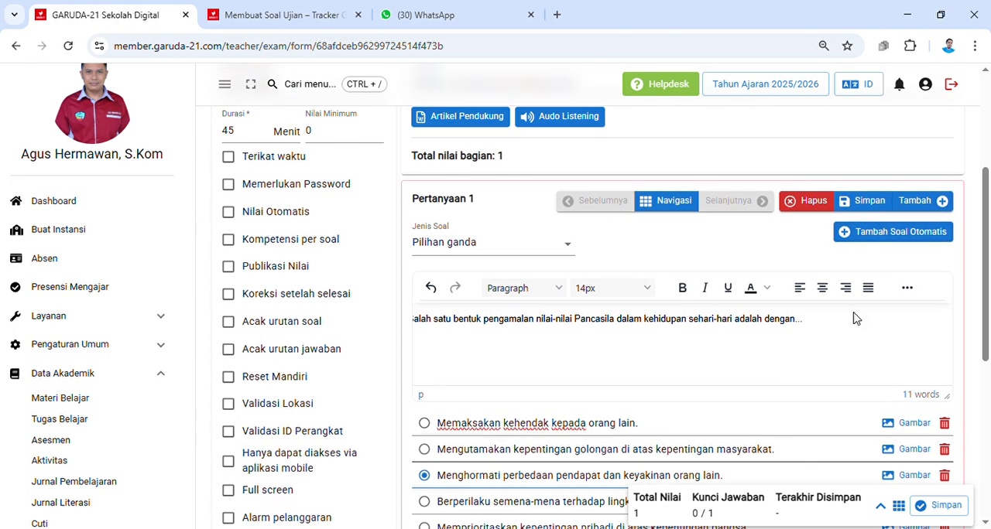
click(869, 203)
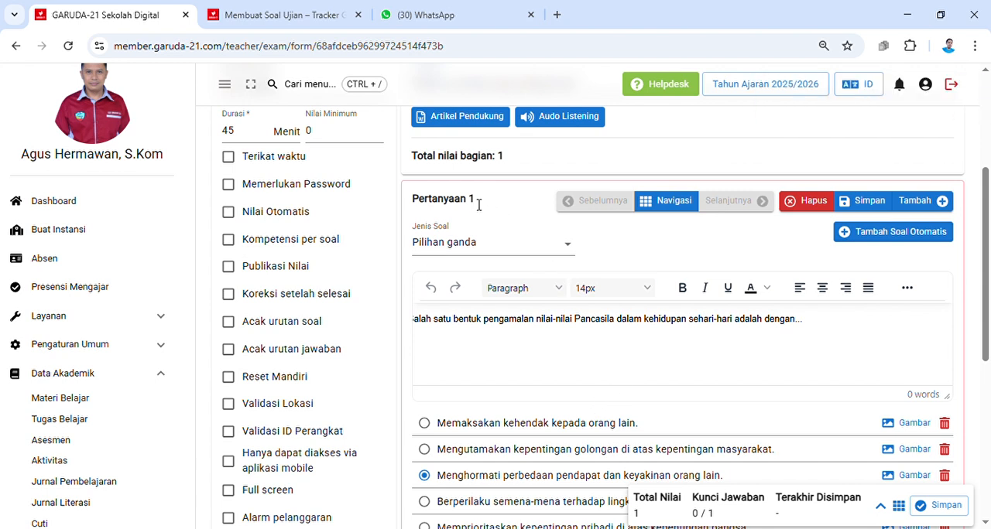
Step: Add Pertanyaan 2, paste "Berdasarkan Sila Ketuhanan Yang Maha Esa, mana yang termasuk dalam praktik penerapan nilai-nilai agama dalam kehidupan bermasyarakat?" and delete the extra leading characters
drag(476, 198, 412, 201)
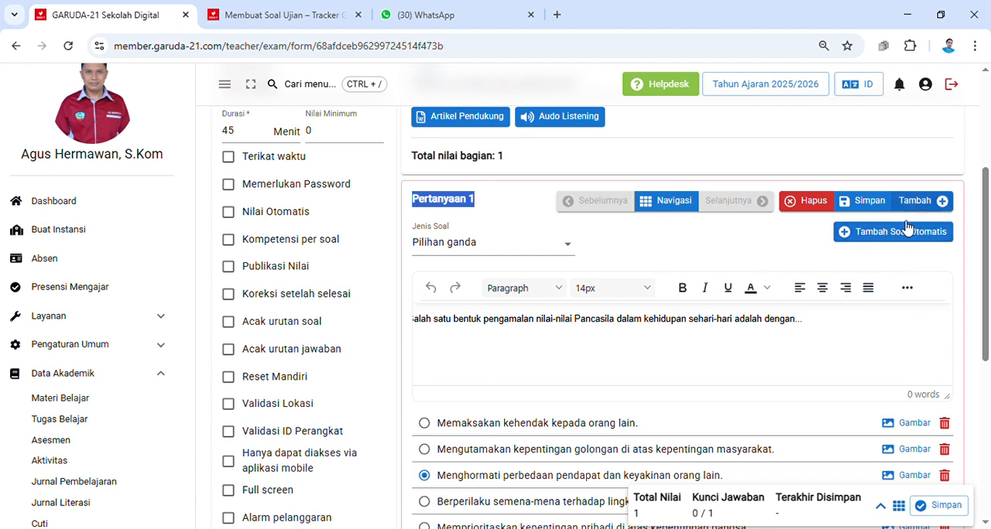
click(857, 343)
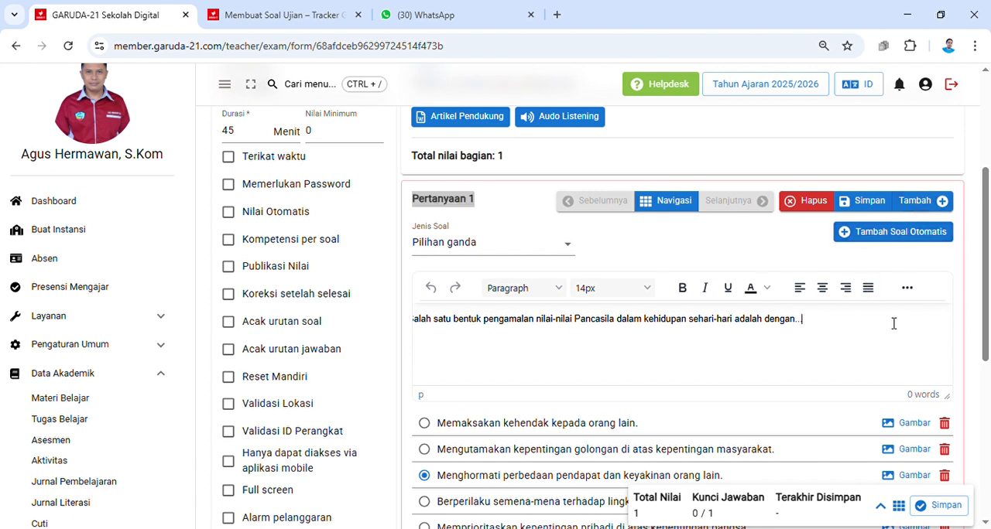
click(916, 207)
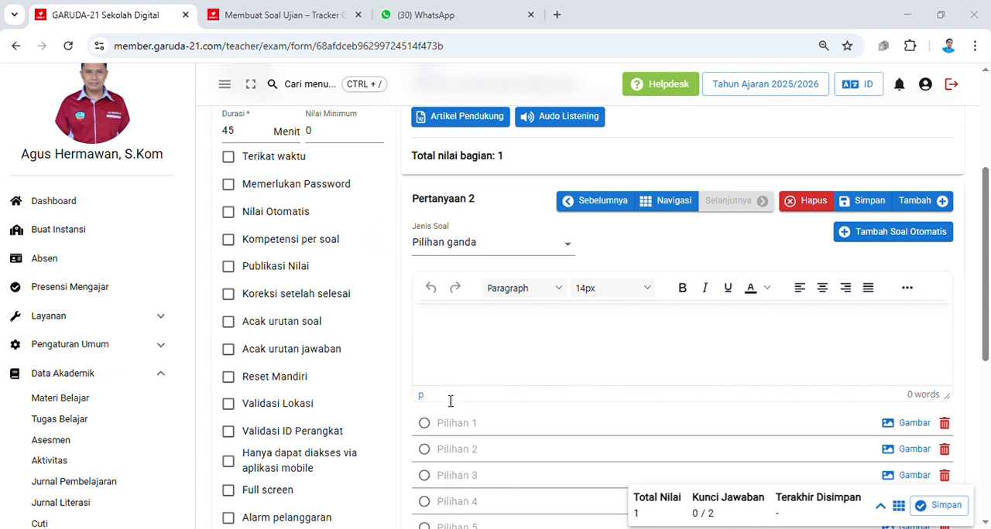
click(554, 339)
text(Berdasarkan Sila Ketuhanan Yang Maha Esa, mana yang termasuk dalam praktik penerapan nilai-nilai agama dalam kehidupan bermasyarakat?)
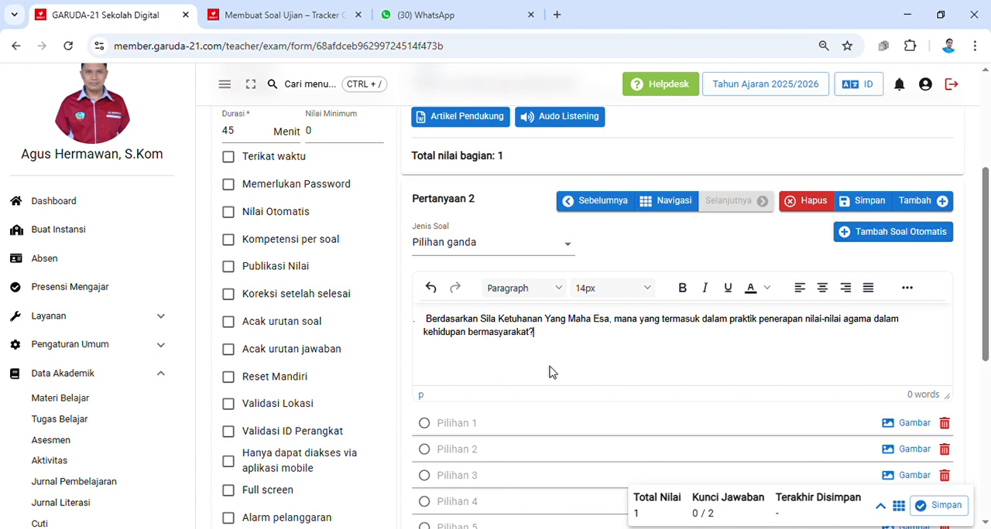
drag(434, 326, 384, 331)
key(BackSpace)
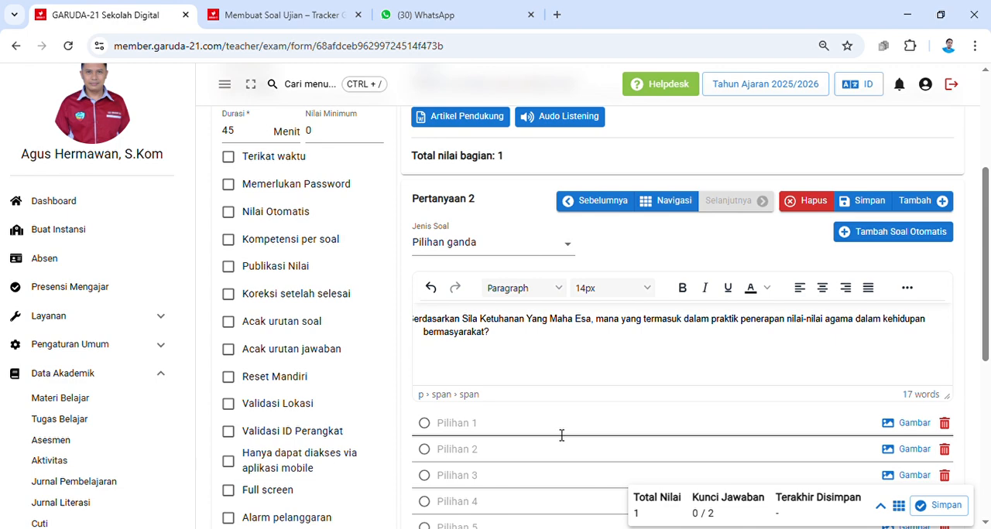
Step: Paste the five answer options into Pertanyaan 2 and mark "Menyediakan tempat ibadah yang nyaman bagi semua agama." as the correct answer
scroll(515, 427, down, 3)
click(515, 215)
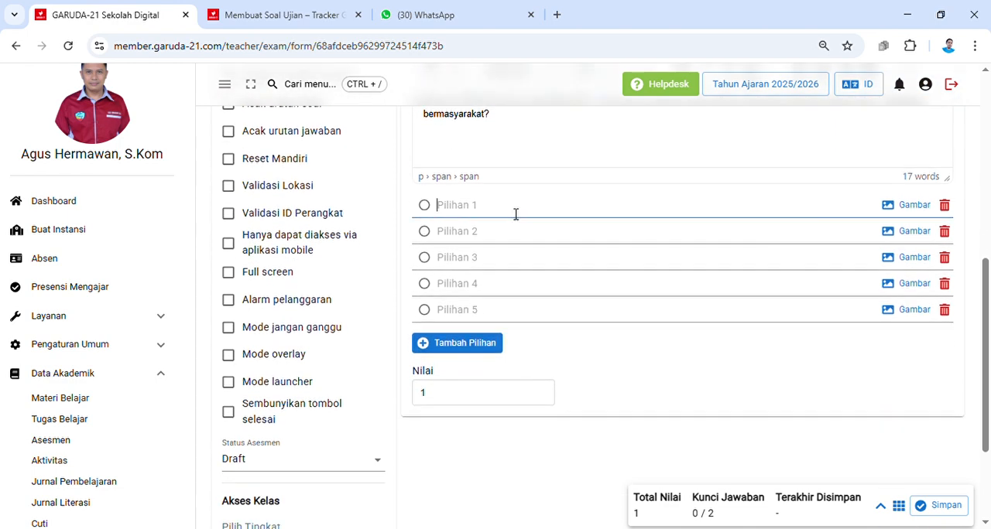
text(Menyuarakan kebencian terhadap kelompok agama lain. Menyediakan tempat ibadah yang nyaman bagi semua agama. Memaksa semua orang untuk memeluk agama tertentu. Menutup akses kegiatan keagamaan untuk beberapa kelompok. Menghukum orang yang tidak mematuhi ajaran agama tertentu.)
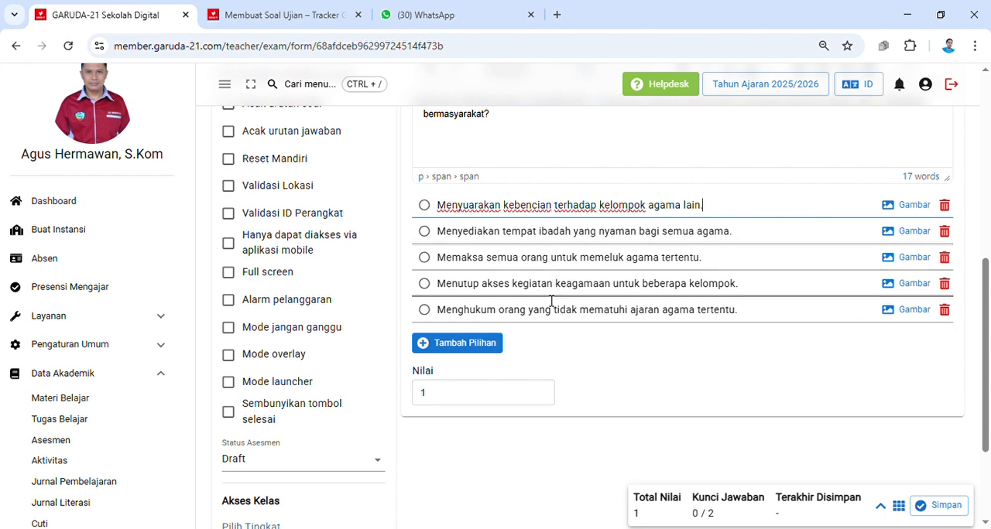
click(425, 230)
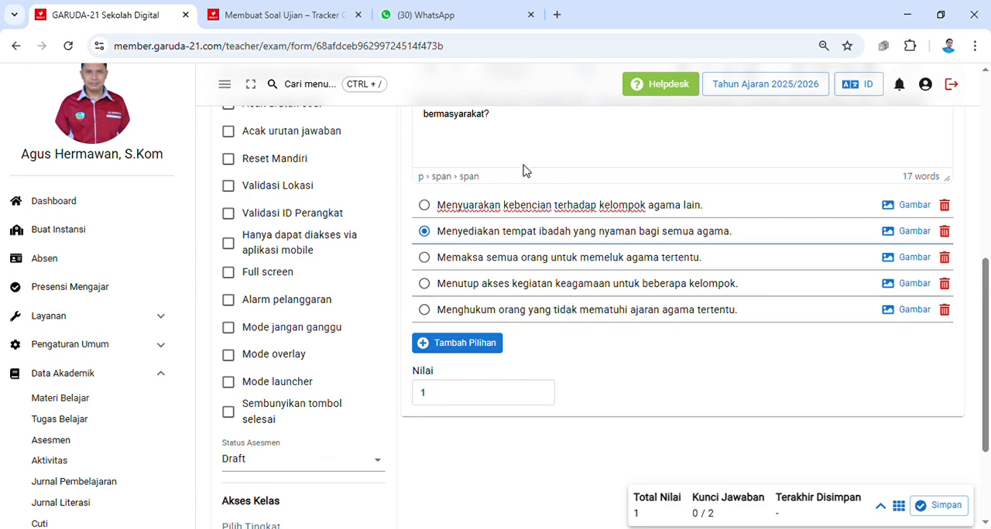
Step: Add a second section named "Essay" to the assessment and save it
scroll(685, 394, up, 4)
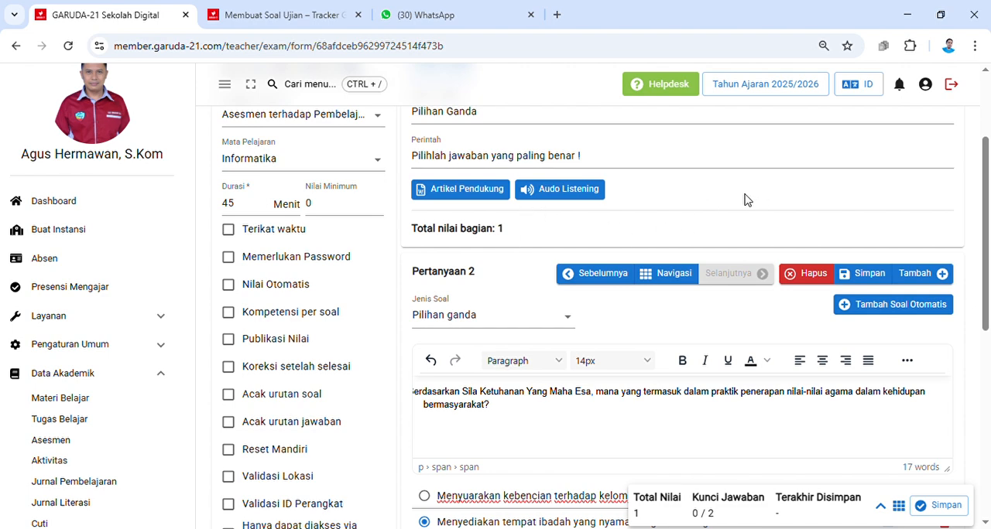
scroll(745, 199, up, 2)
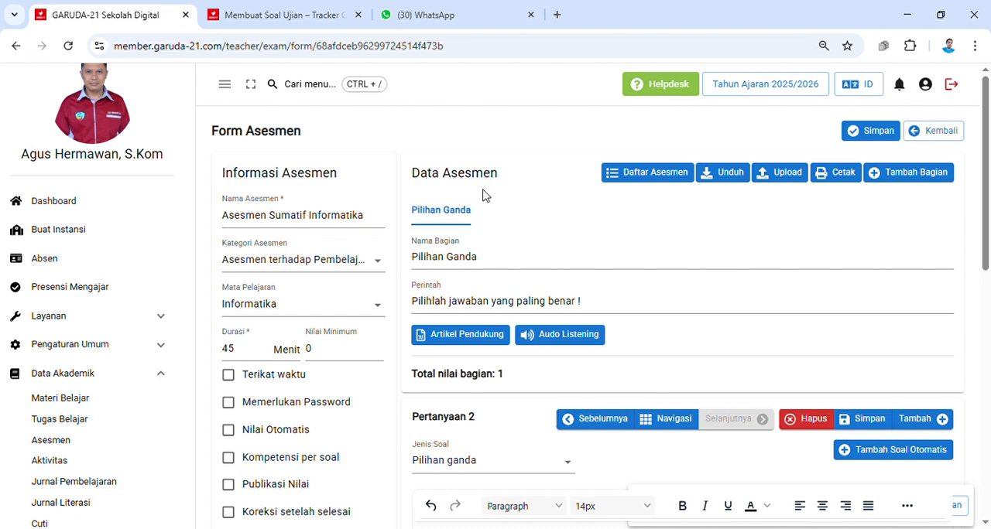
click(912, 173)
click(467, 304)
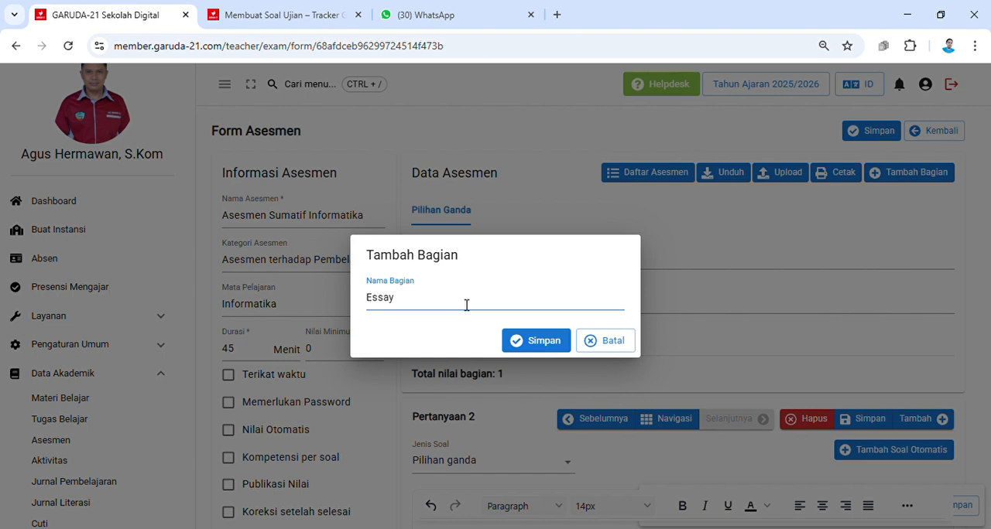
click(538, 346)
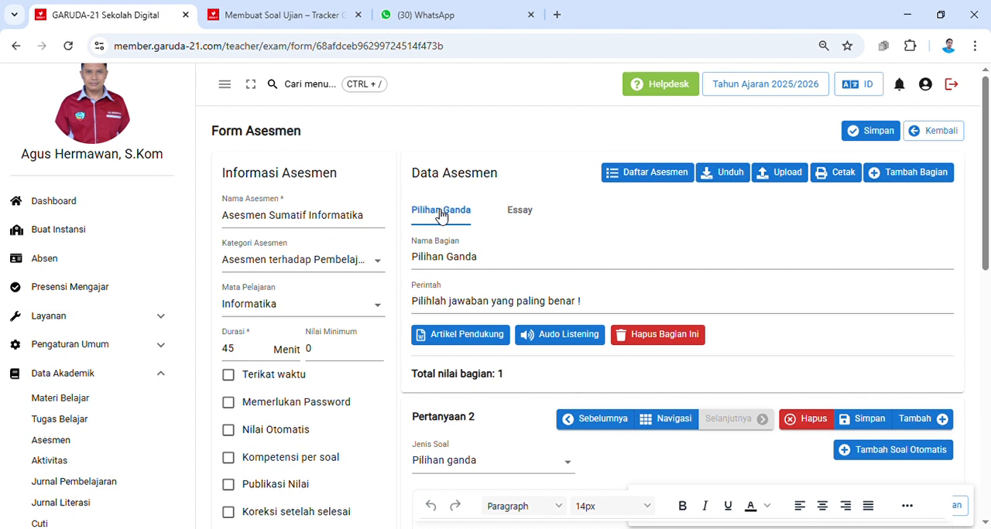
click(519, 210)
click(451, 212)
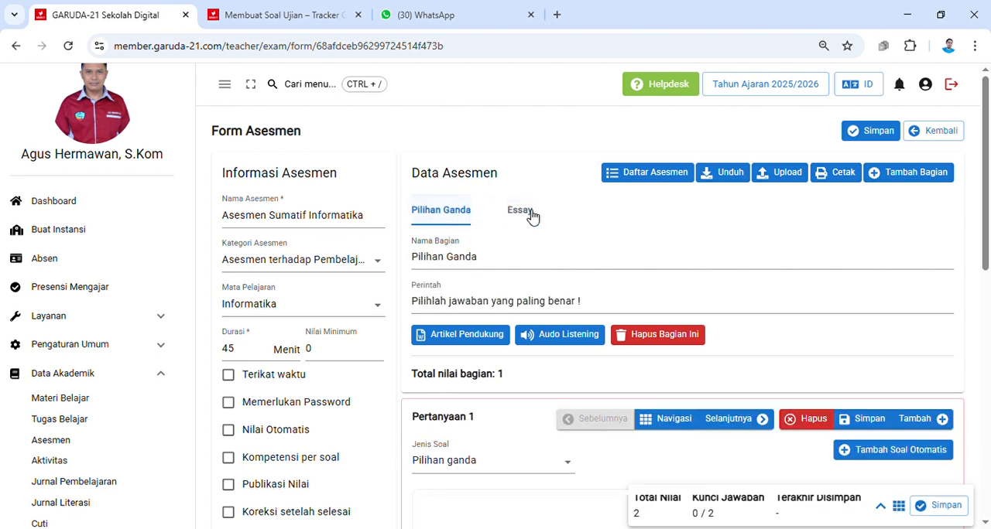
click(532, 215)
click(450, 216)
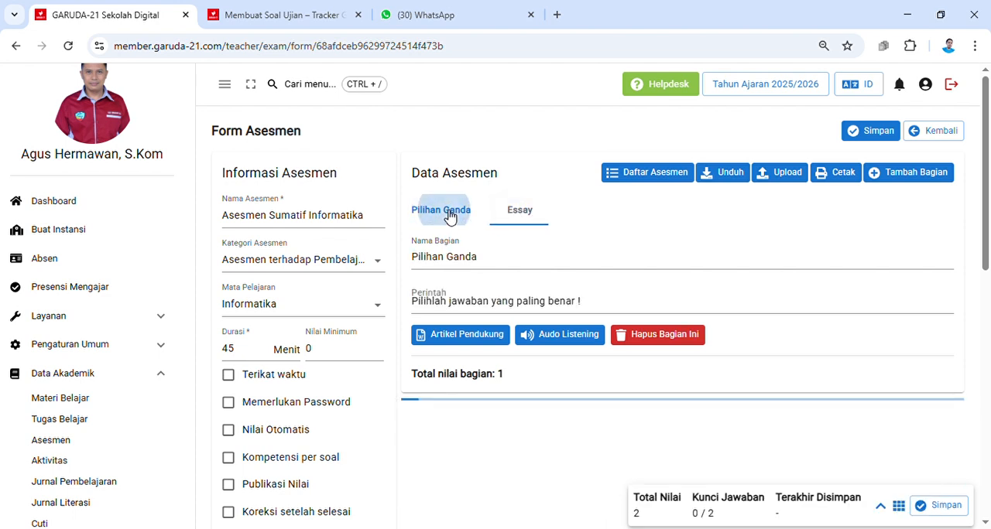
Step: Open the Essay section and enter "Jawablah soal berikut dengan benar !" as its instruction (Perintah)
click(517, 216)
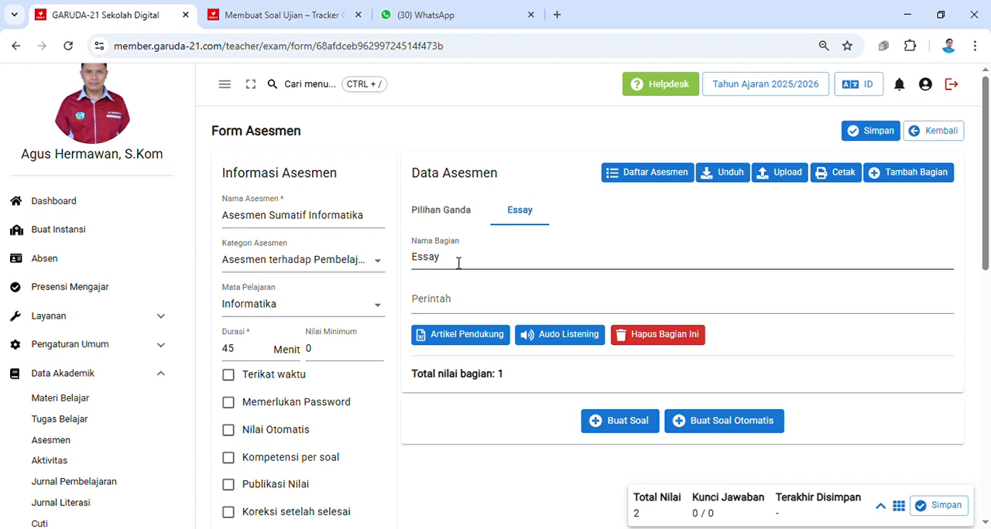
click(451, 307)
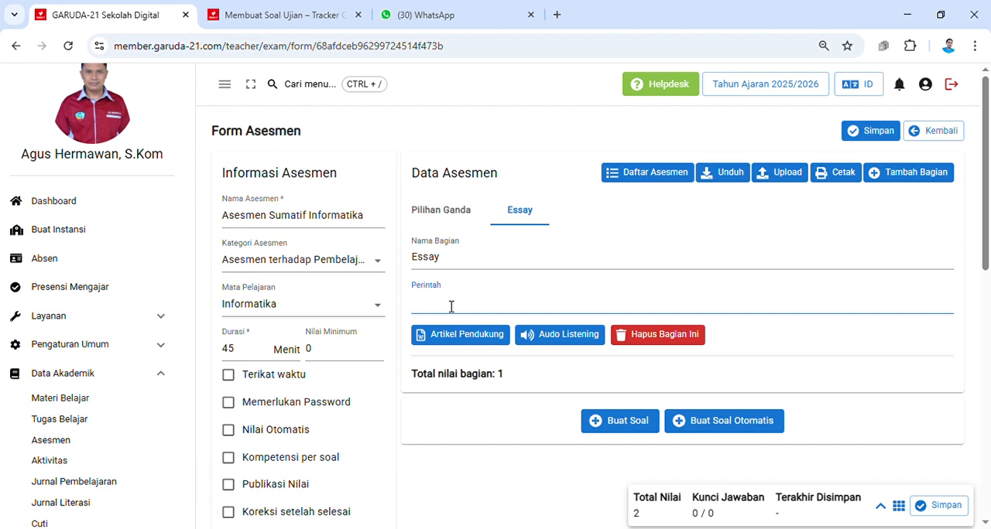
text(Jawablah soal berikut dengan benar !)
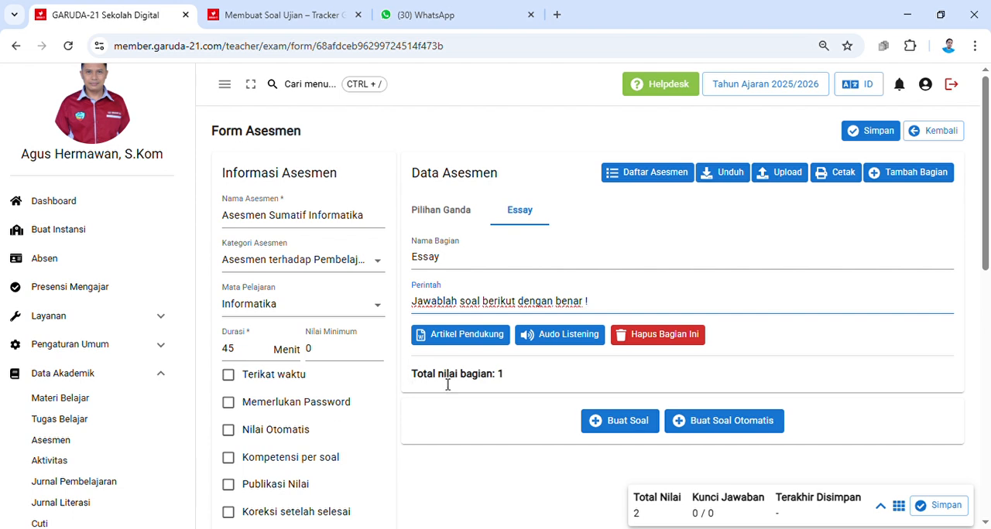
Step: Create the first question in the Essay section and set its question type (Jenis Soal) to Essay
scroll(602, 387, down, 2)
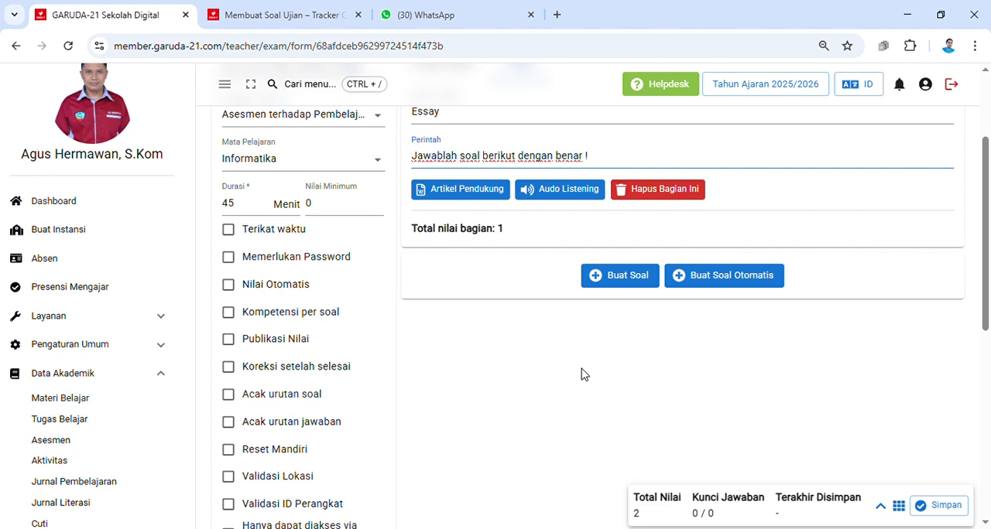
scroll(594, 380, up, 2)
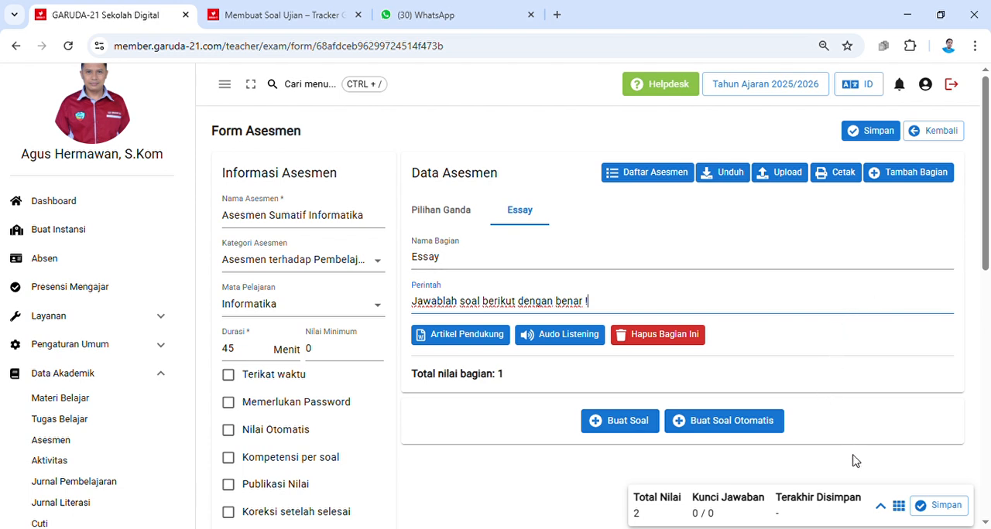
click(633, 427)
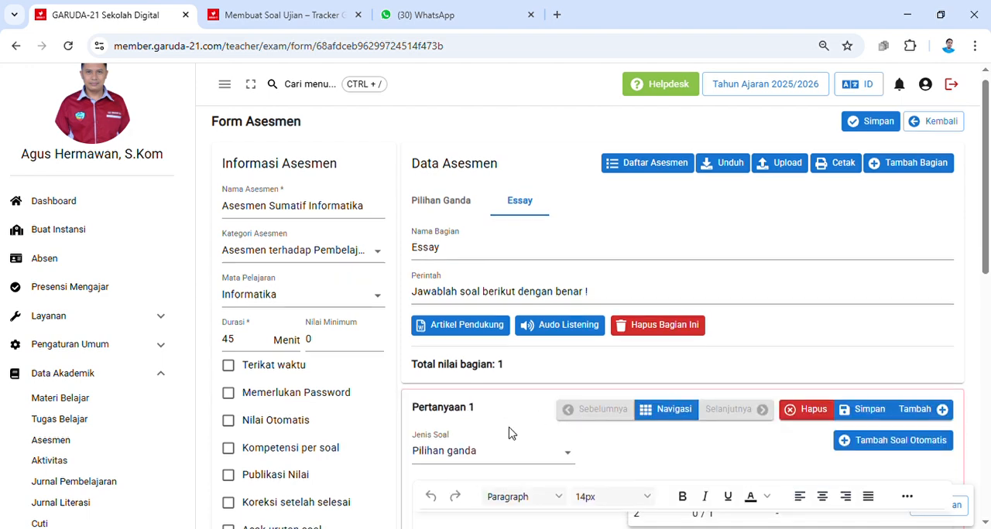
scroll(509, 432, down, 2)
scroll(550, 418, down, 1)
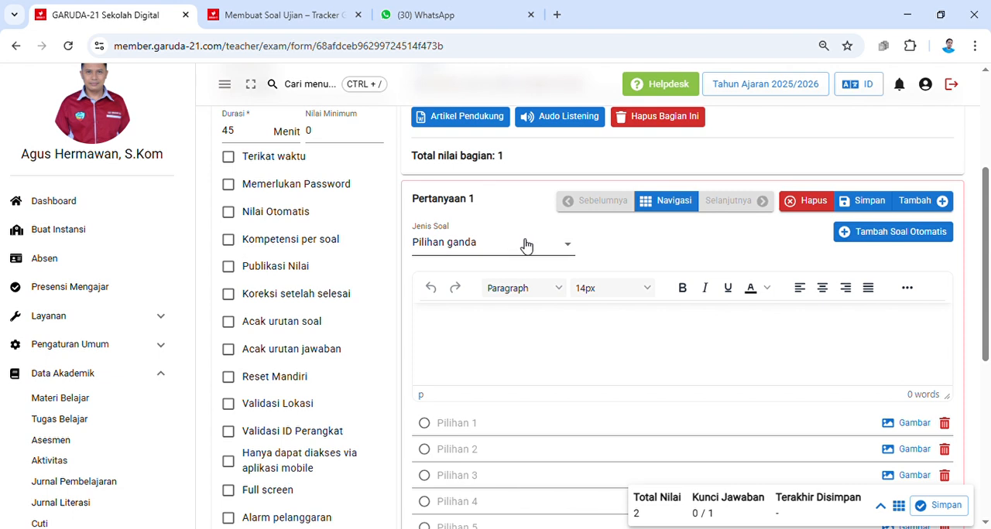
click(569, 248)
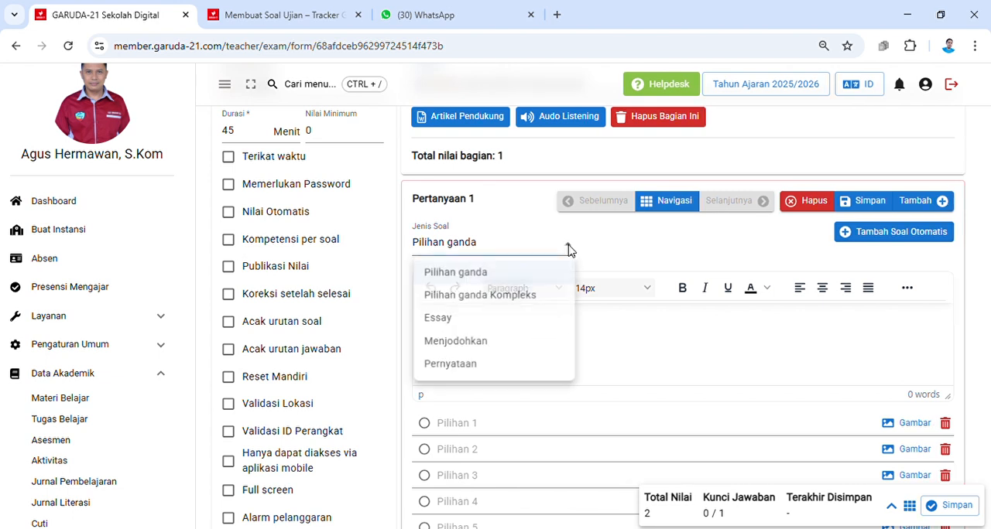
click(469, 319)
Step: Paste "Jelaskan makna Pancasila sebagai ideologi terbuka!" as the text of Pertanyaan 1 in the Essay section
scroll(637, 354, up, 3)
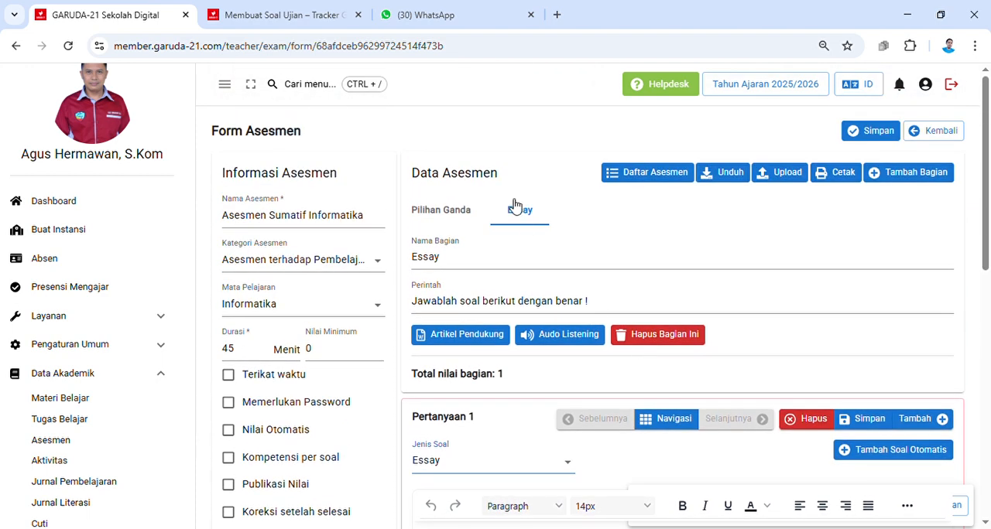
scroll(576, 407, down, 1)
scroll(577, 406, down, 3)
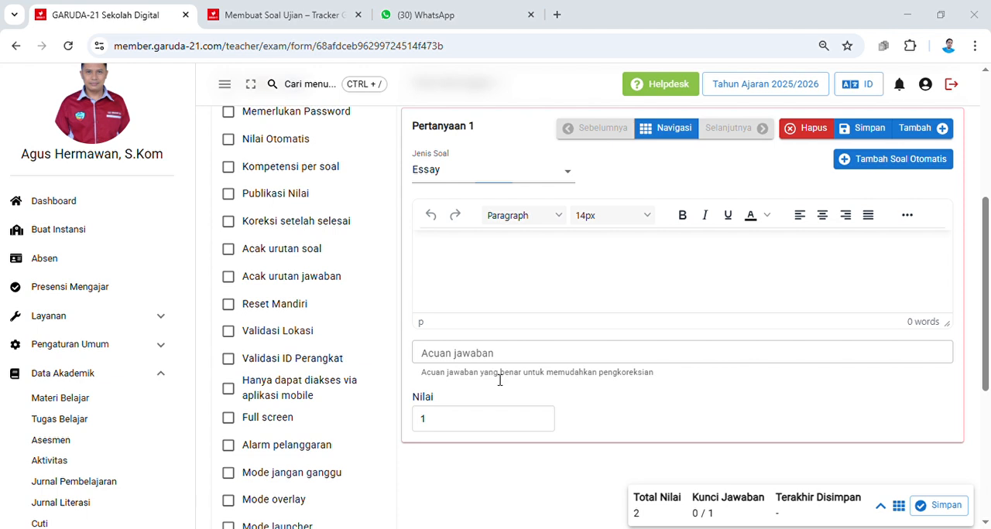
click(514, 265)
text(Jelaskan makna Pancasila sebagai ideologi terbuka)
Step: Fetch the model answer from the other window and paste it as the essay question's Acuan jawaban
click(521, 353)
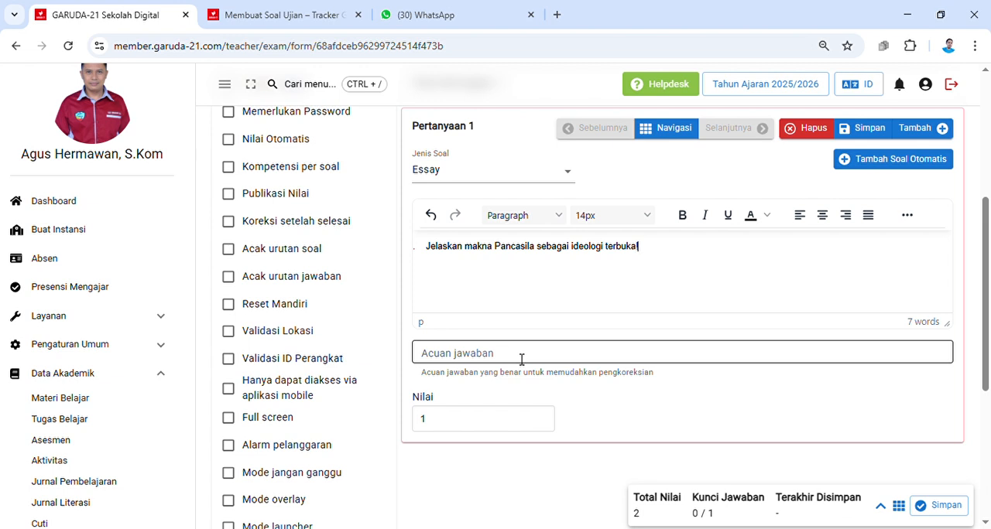
key(alt+Tab)
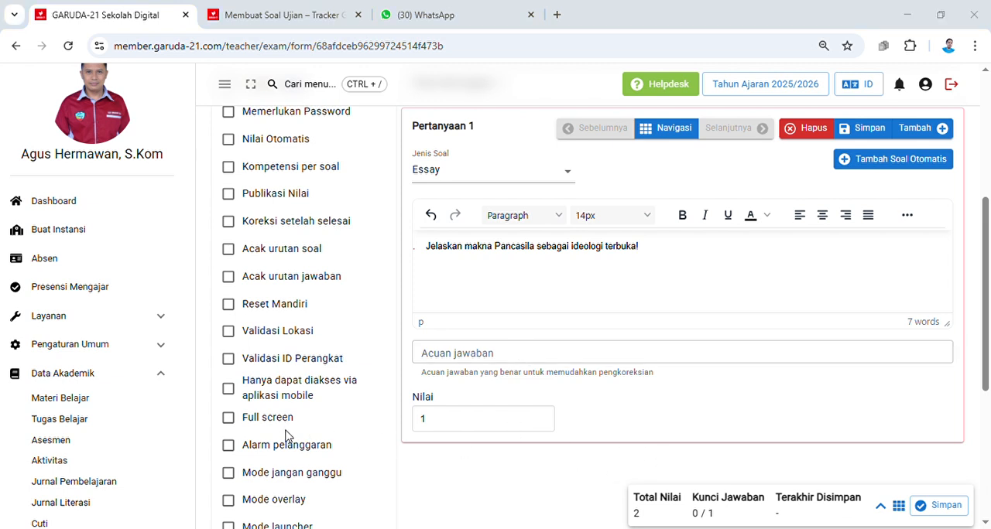
key(alt+Tab)
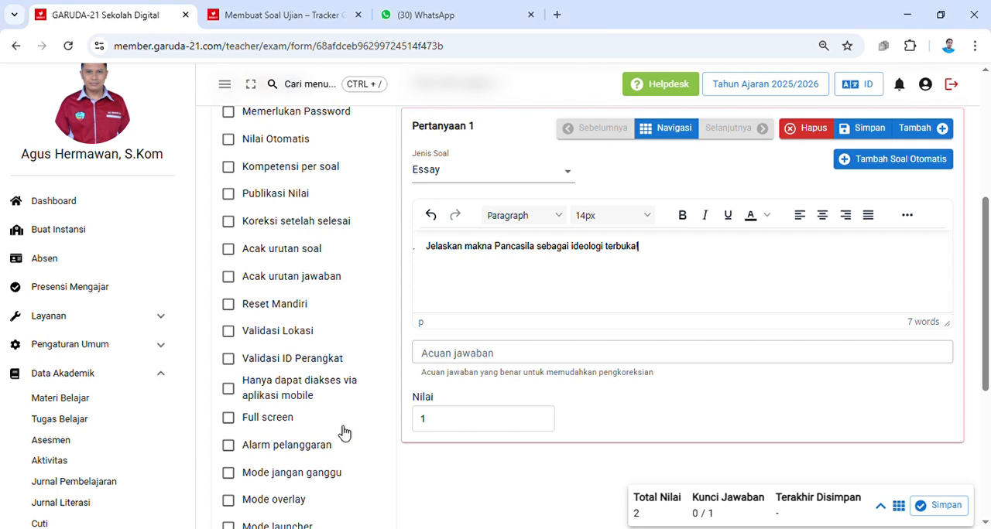
click(482, 356)
key(ctrl+v)
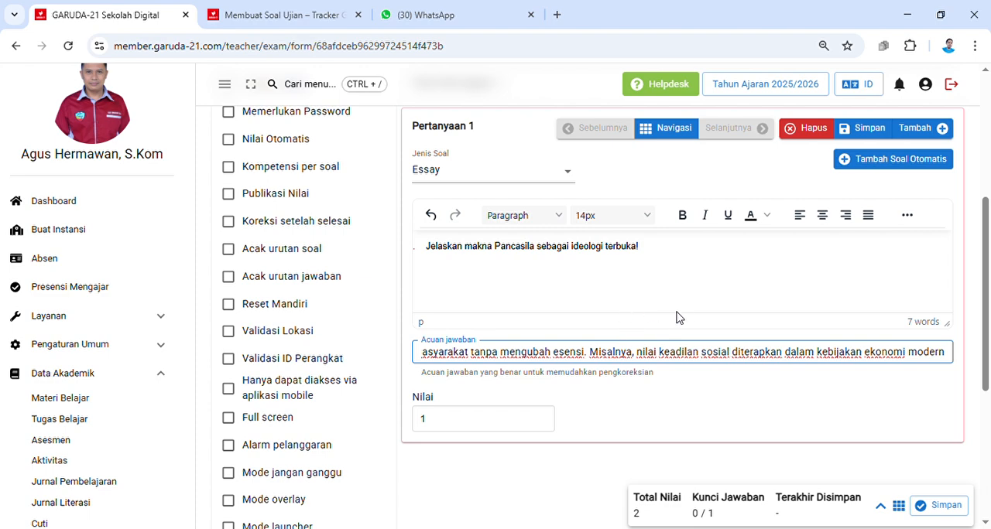
Step: Return to the Pilihan Ganda section of the assessment
scroll(656, 374, up, 3)
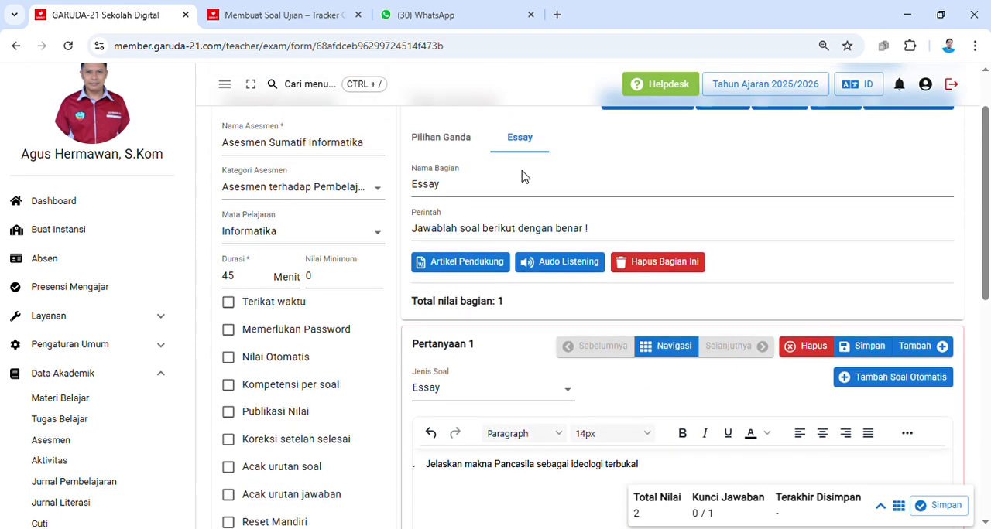
click(465, 147)
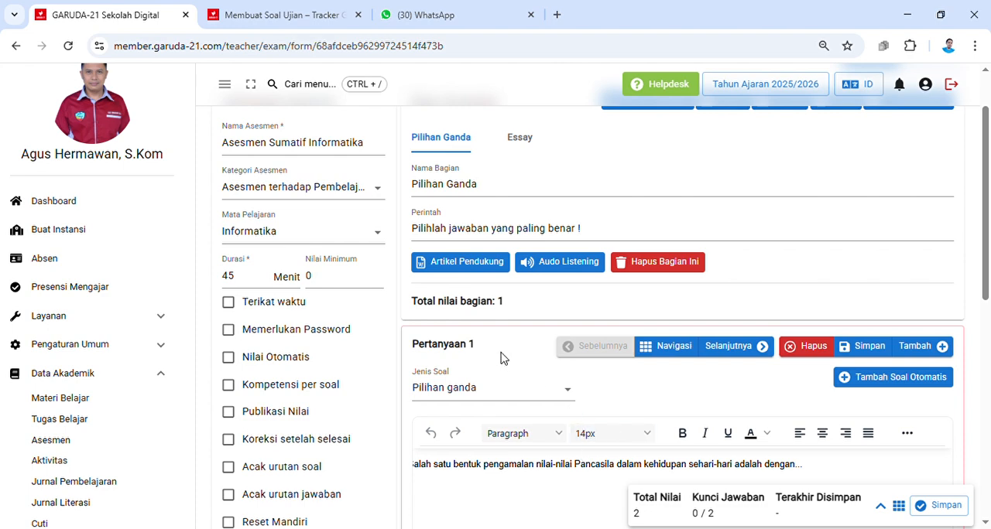
Step: Open question 2 of the Pilihan Ganda section from its question list
scroll(572, 424, down, 1)
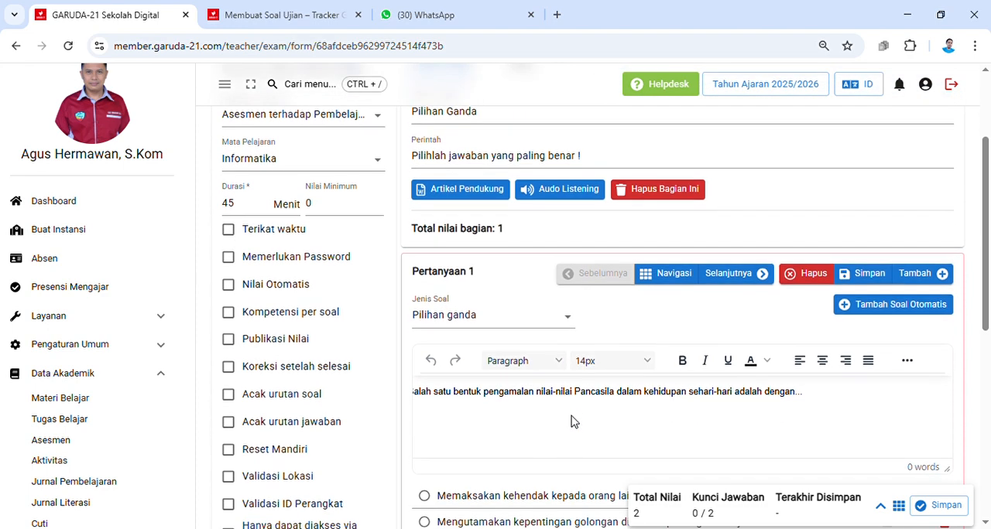
click(673, 276)
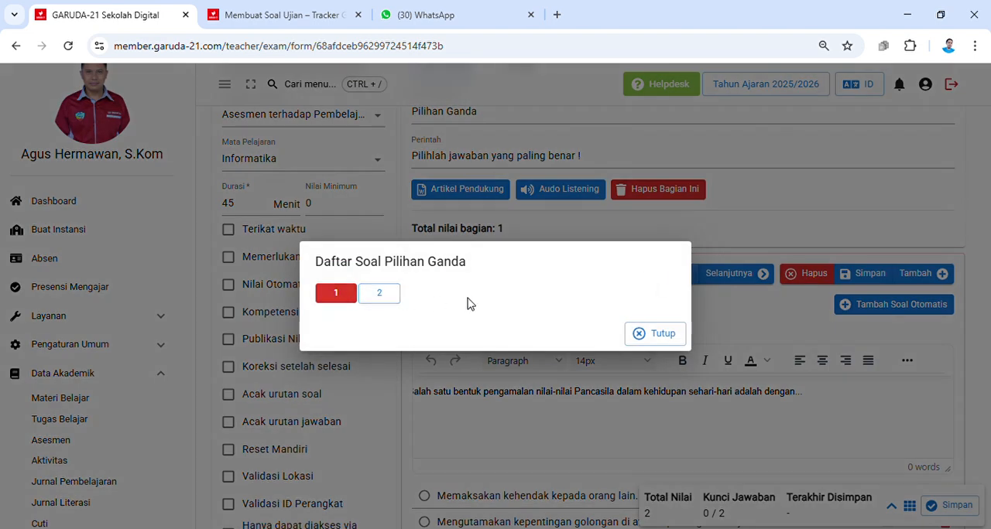
click(380, 296)
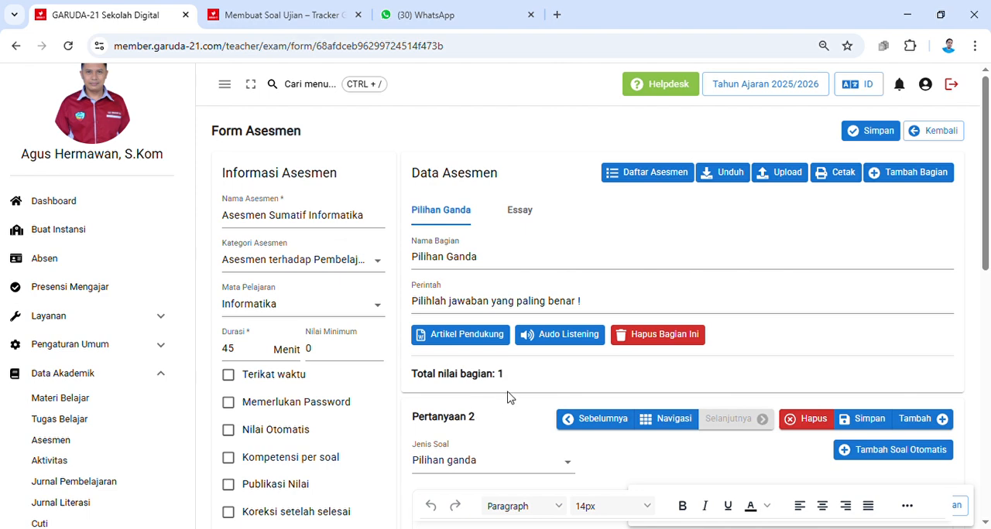
Step: Check the question list of the Essay section and return to the Pilihan Ganda section
click(520, 211)
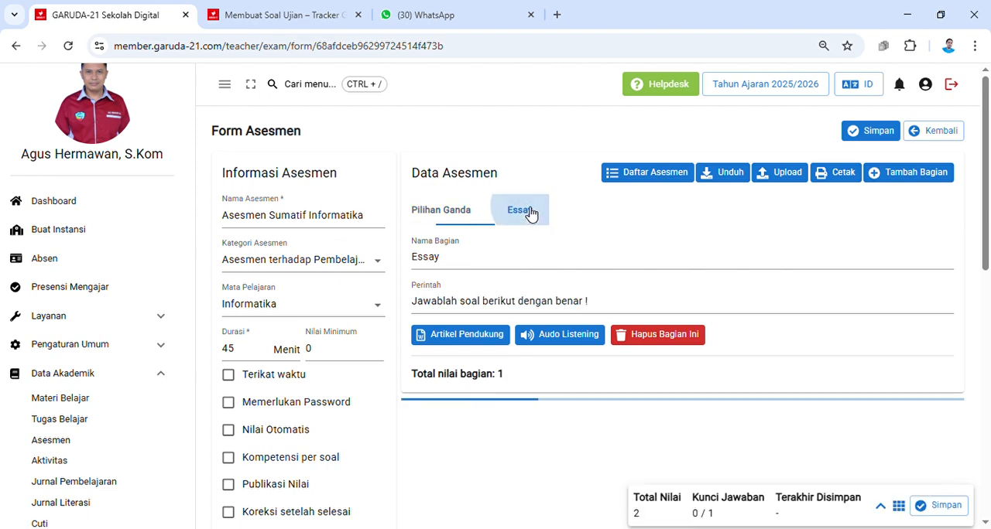
scroll(585, 464, down, 3)
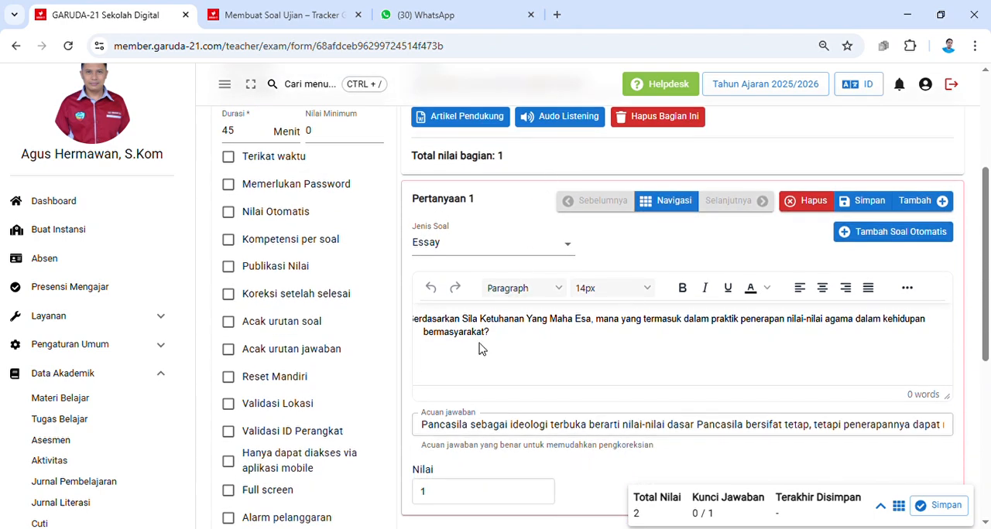
click(670, 201)
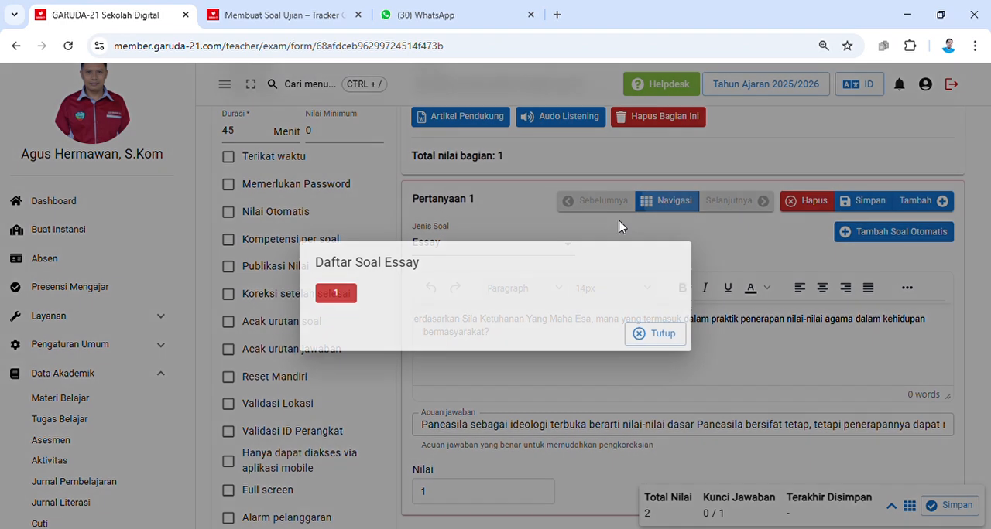
click(660, 335)
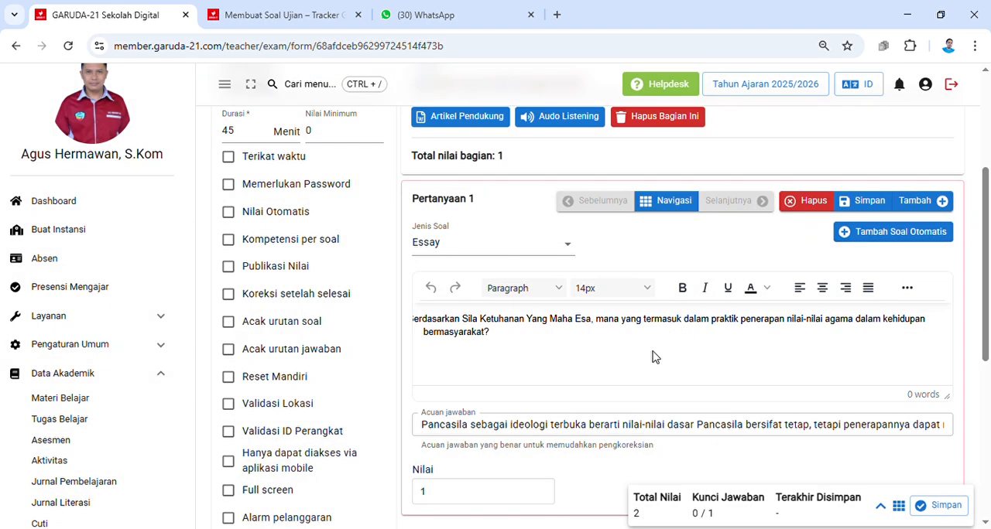
scroll(687, 373, up, 3)
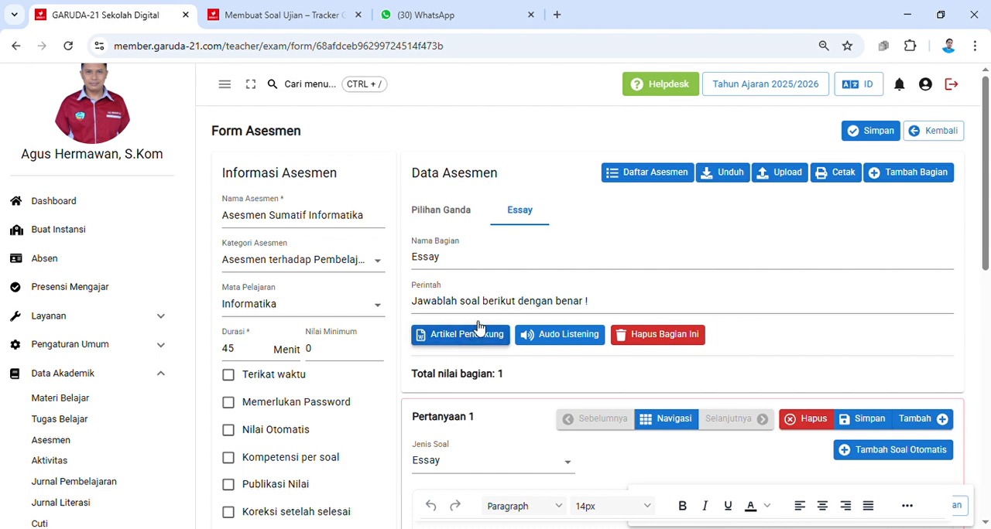
click(447, 216)
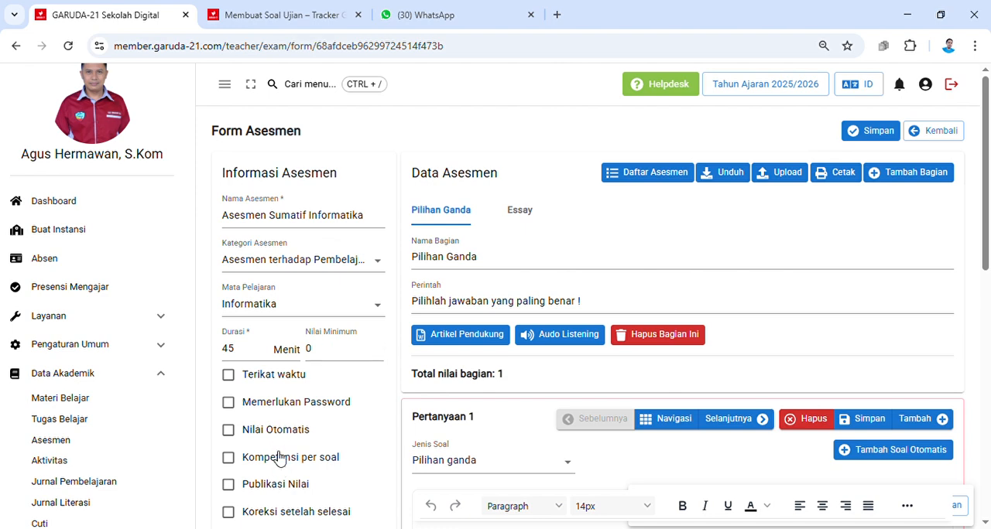
Step: Examine the assessment's setting checkboxes and their explanations (Penjelasan Fitur) on the Membuat Soal Ujian guide page
scroll(282, 393, down, 1)
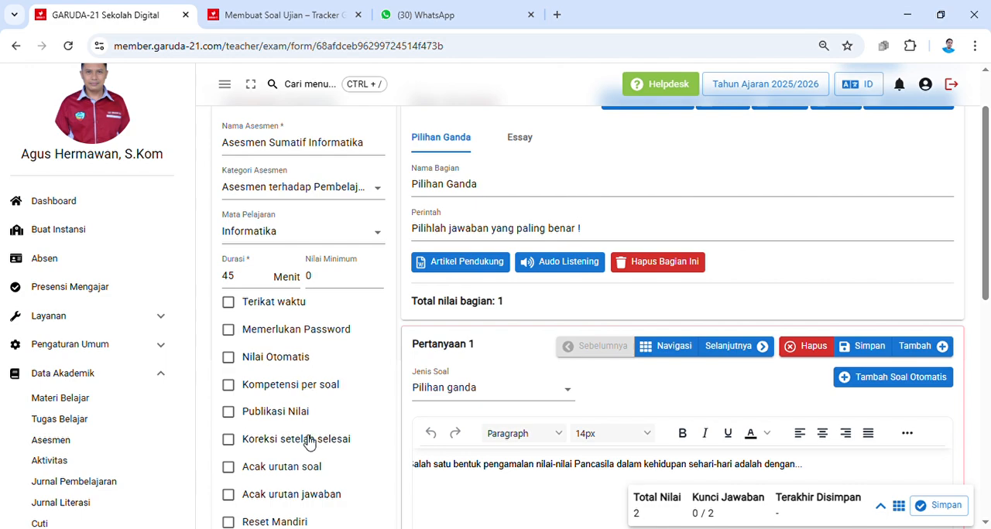
scroll(310, 442, down, 3)
scroll(309, 443, down, 3)
scroll(309, 443, up, 6)
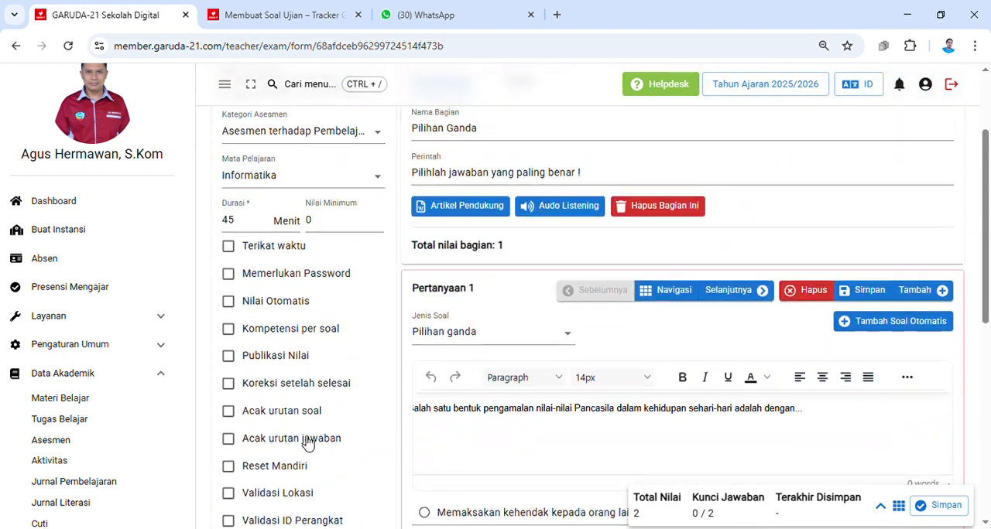
scroll(309, 375, down, 1)
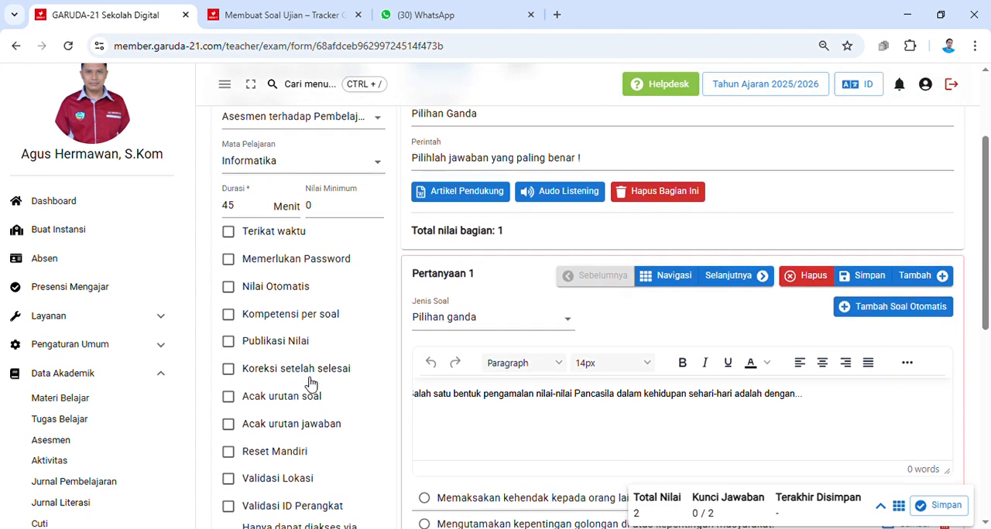
click(276, 10)
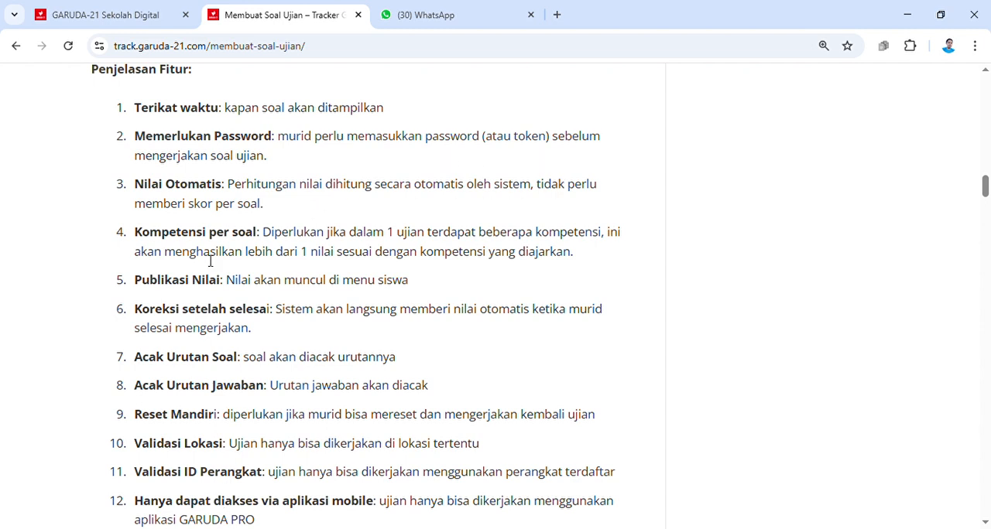
click(111, 16)
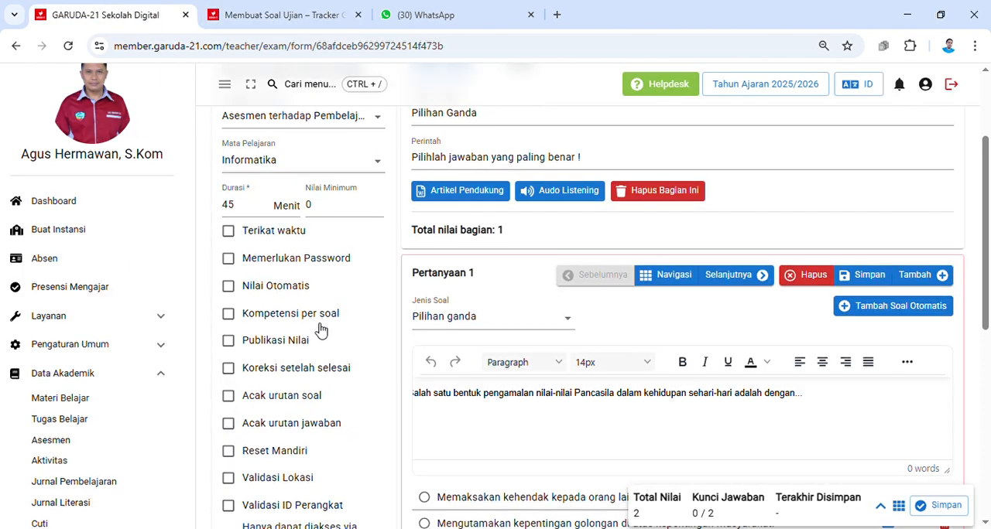
scroll(321, 331, up, 1)
scroll(338, 315, down, 1)
scroll(339, 338, down, 1)
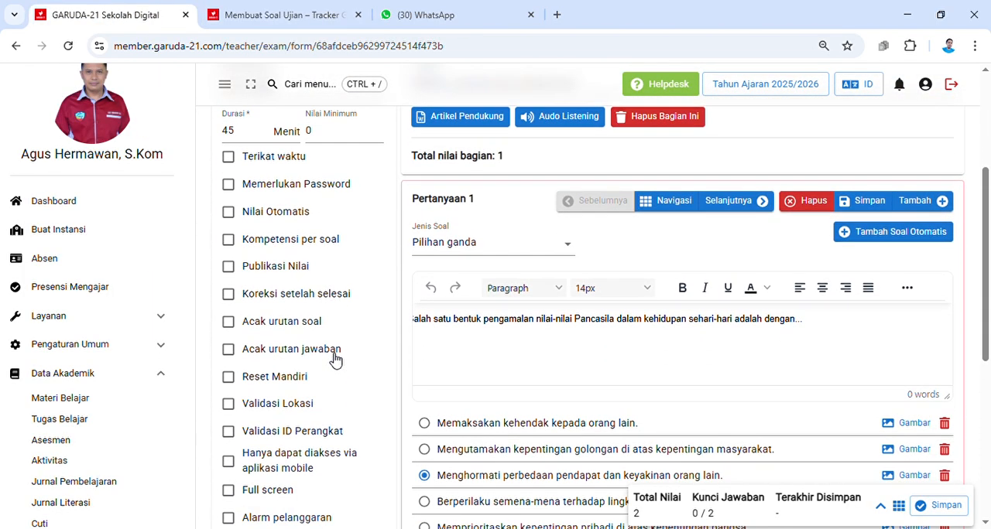
scroll(335, 359, down, 1)
scroll(337, 362, up, 1)
scroll(310, 269, up, 1)
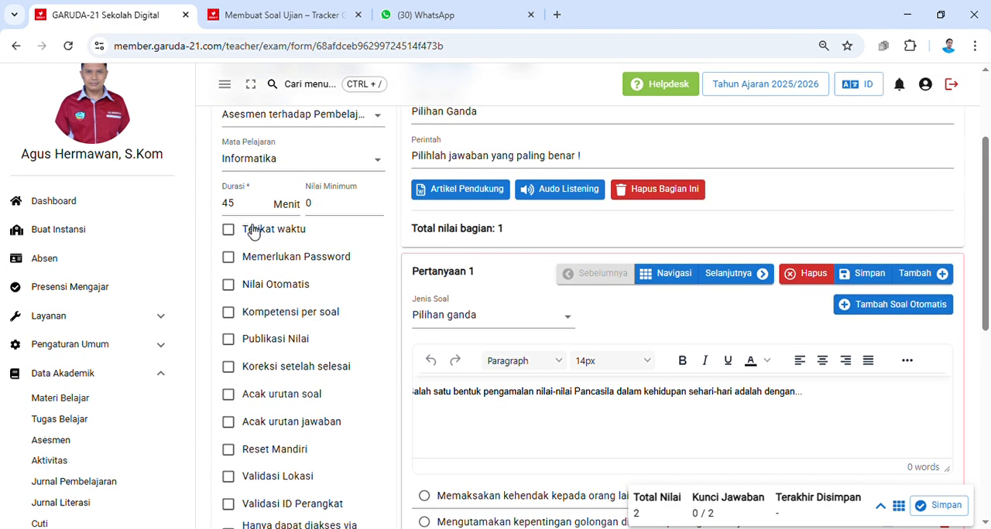
Step: Enable Terikat waktu and Memerlukan Password for the assessment and enter the exam password
click(229, 229)
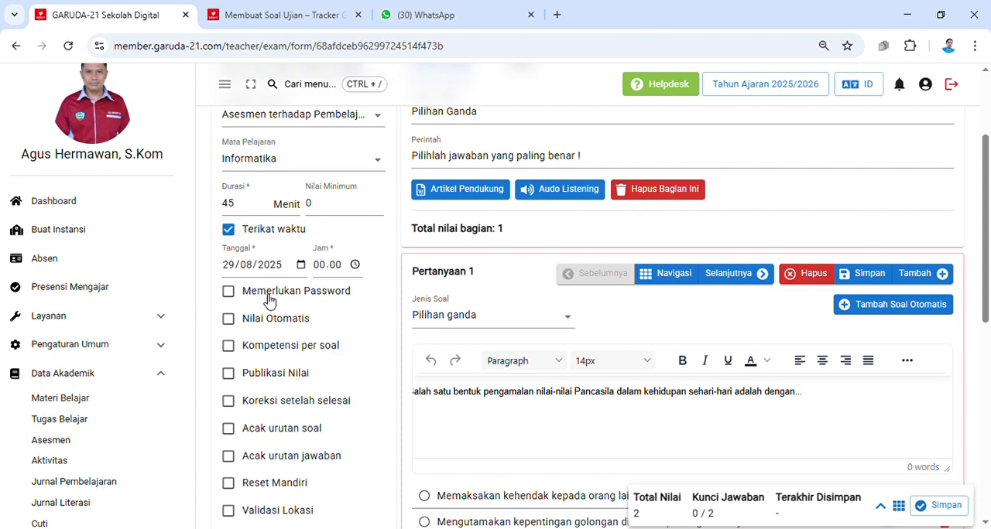
click(230, 293)
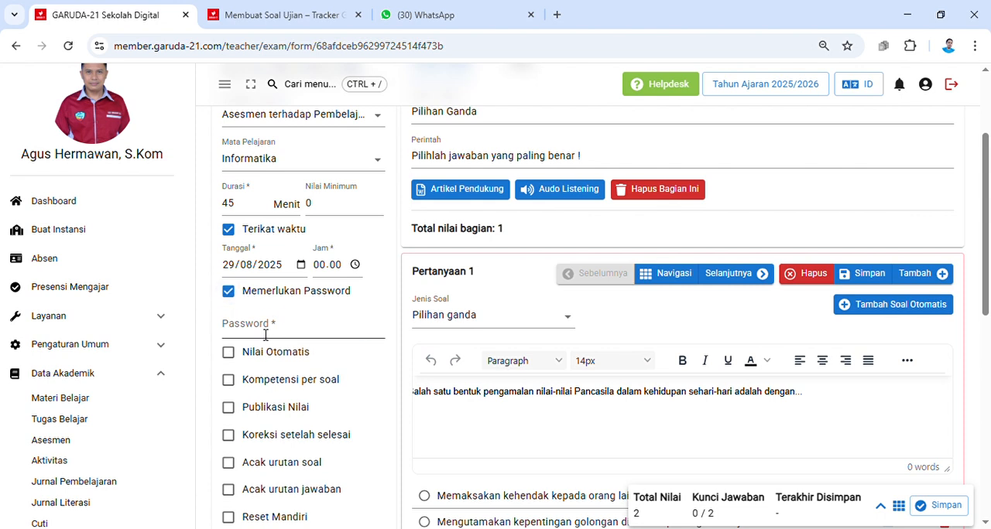
click(265, 333)
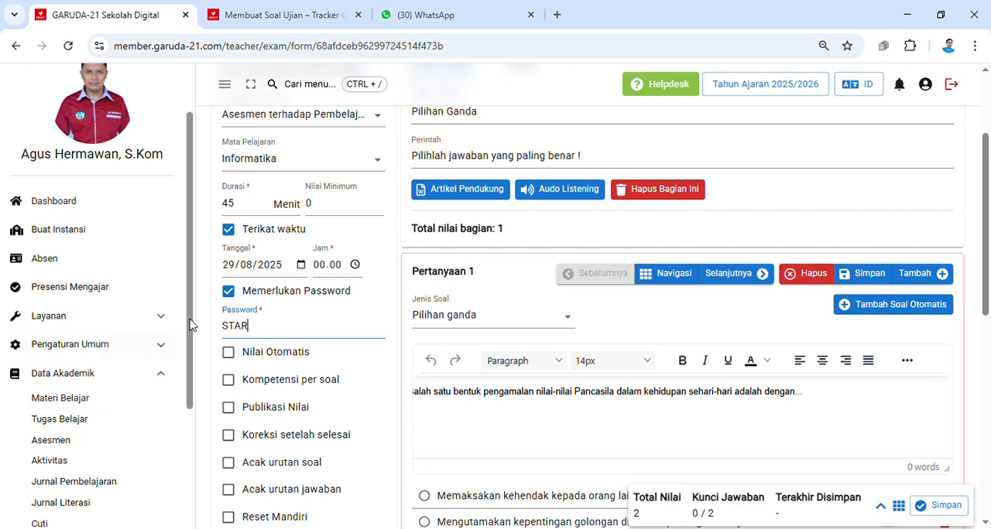
Step: Enable Nilai Otomatis, Publikasi Nilai, Koreksi setelah selesai, Acak urutan soal and Acak urutan jawaban
scroll(281, 360, down, 1)
click(237, 290)
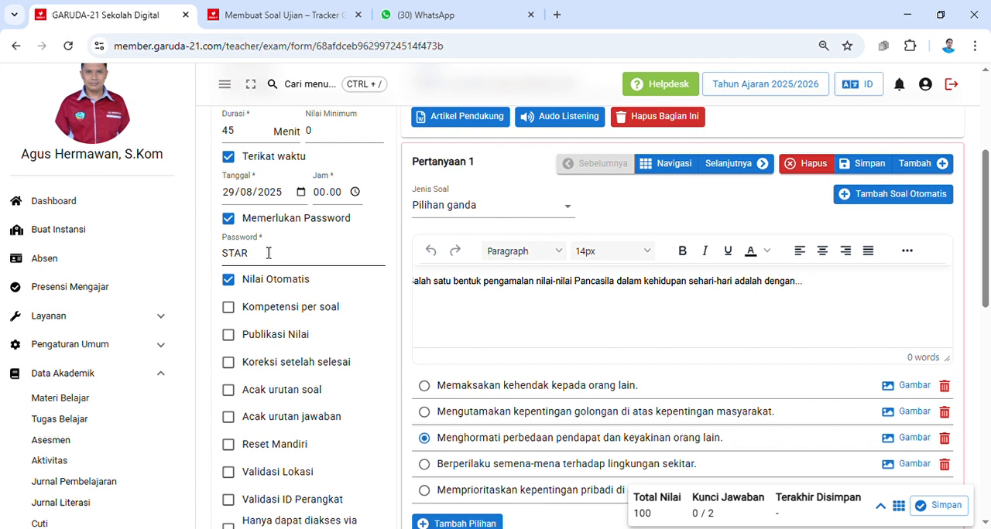
click(231, 337)
click(231, 365)
scroll(333, 374, down, 2)
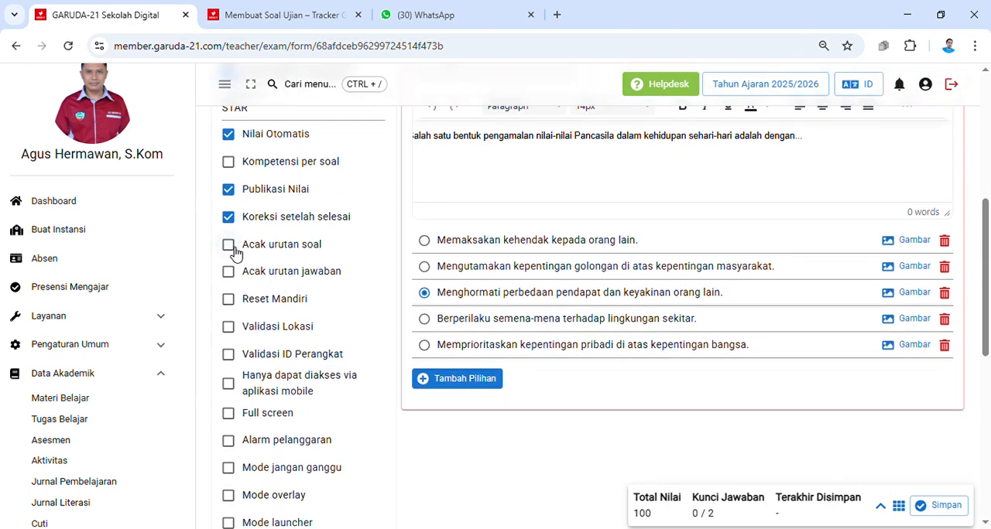
click(234, 250)
click(230, 272)
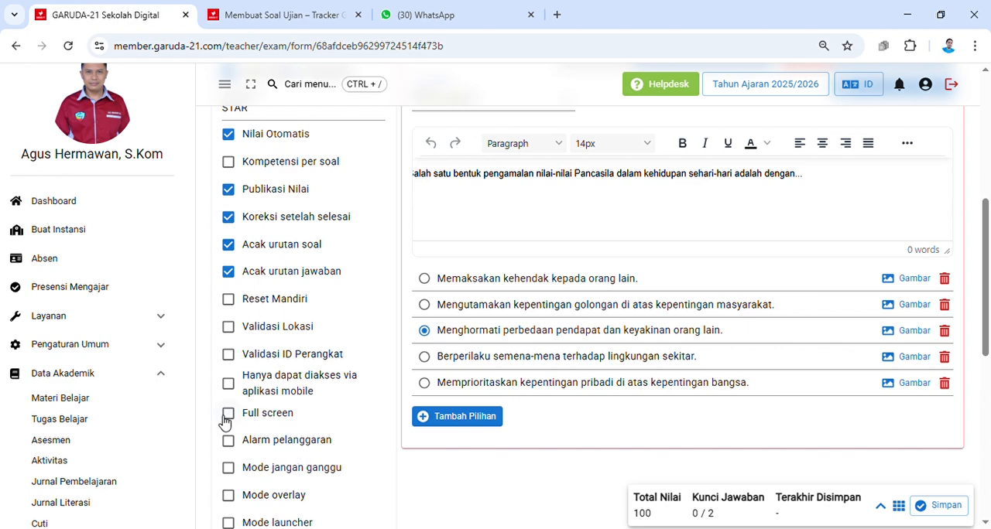
Step: Enable Alarm pelanggaran and Mode jangan ganggu for the assessment
scroll(288, 387, down, 2)
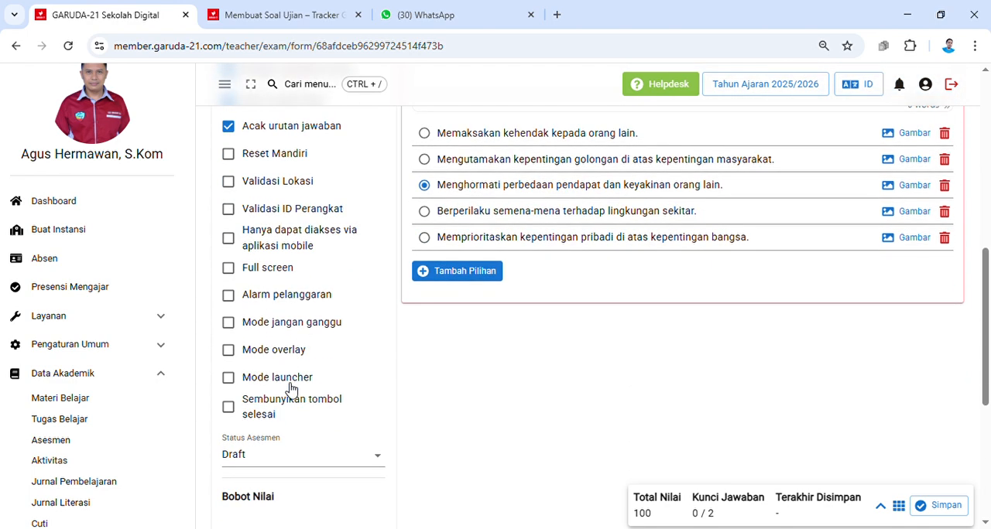
click(231, 297)
click(229, 325)
Step: Select level (Tingkat) 1 under Akses Kelas and examine the classes offered for it
scroll(306, 298, up, 4)
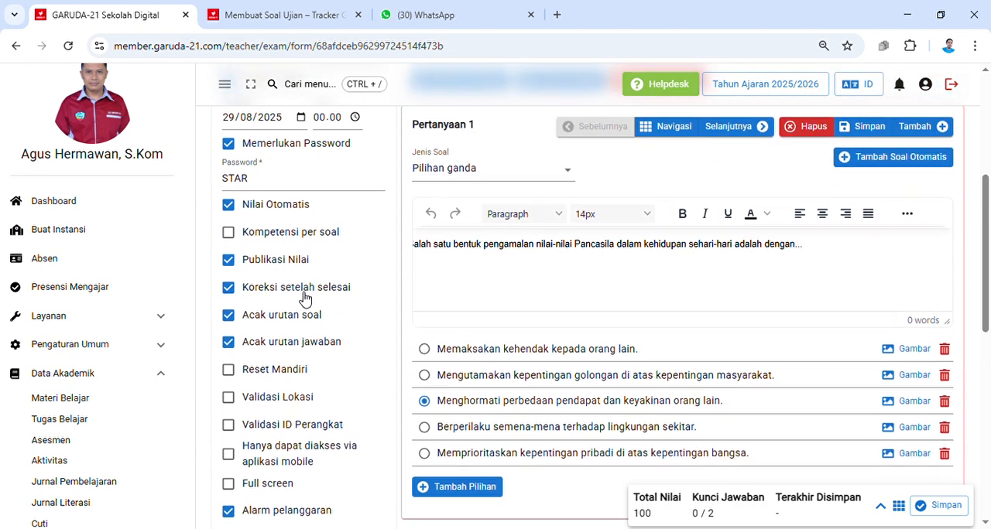
scroll(304, 298, up, 2)
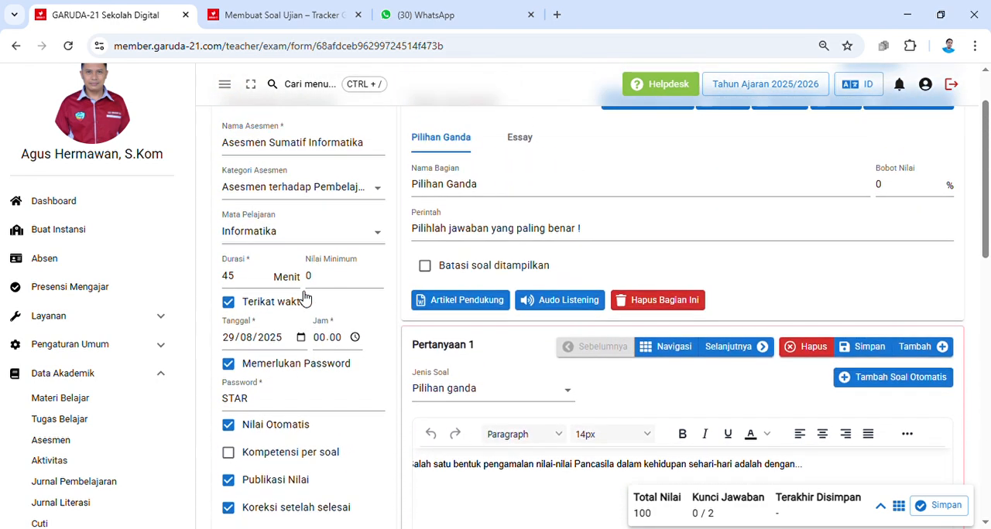
scroll(304, 298, down, 4)
scroll(304, 298, down, 5)
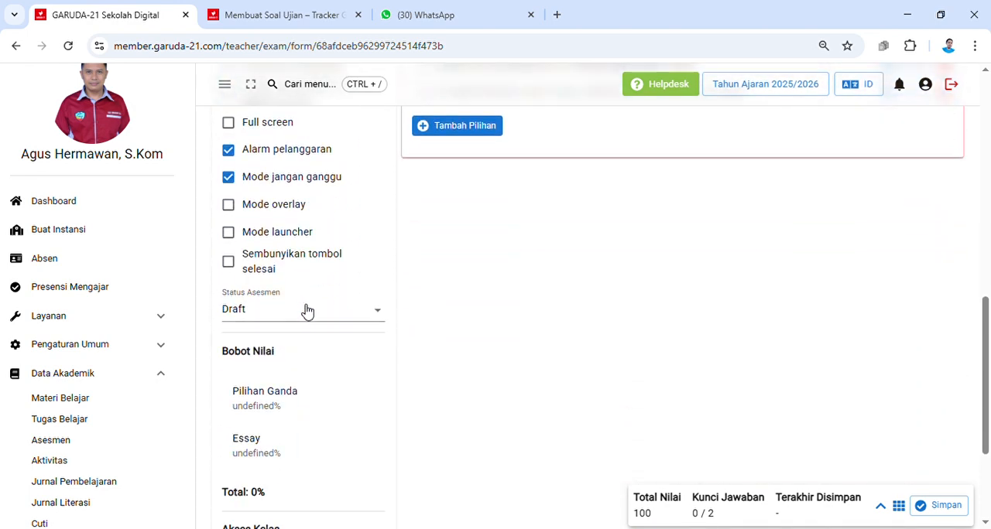
scroll(309, 419, down, 1)
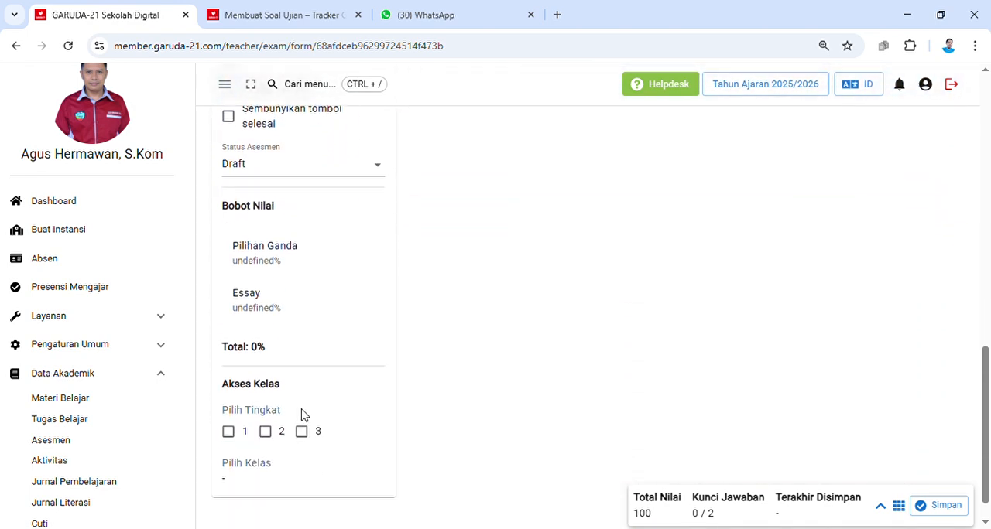
click(231, 434)
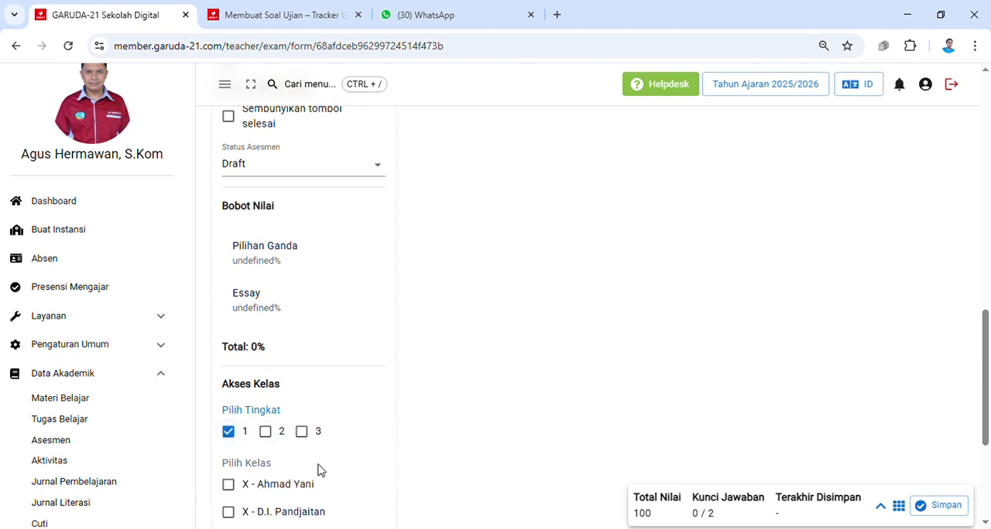
scroll(324, 480, down, 3)
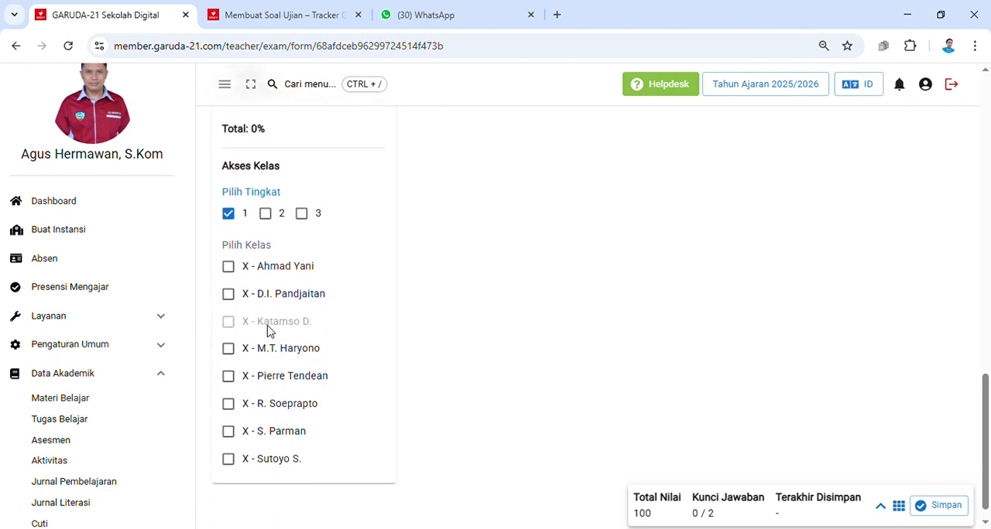
Step: Set the hour of the assessment's scheduled start time (Jam) to 12
scroll(276, 364, up, 3)
scroll(274, 360, up, 2)
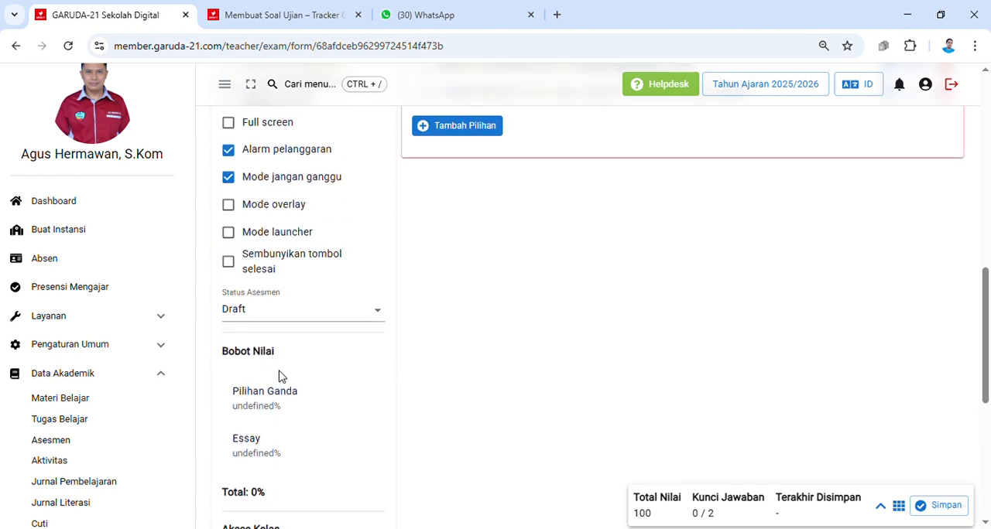
scroll(294, 346, up, 5)
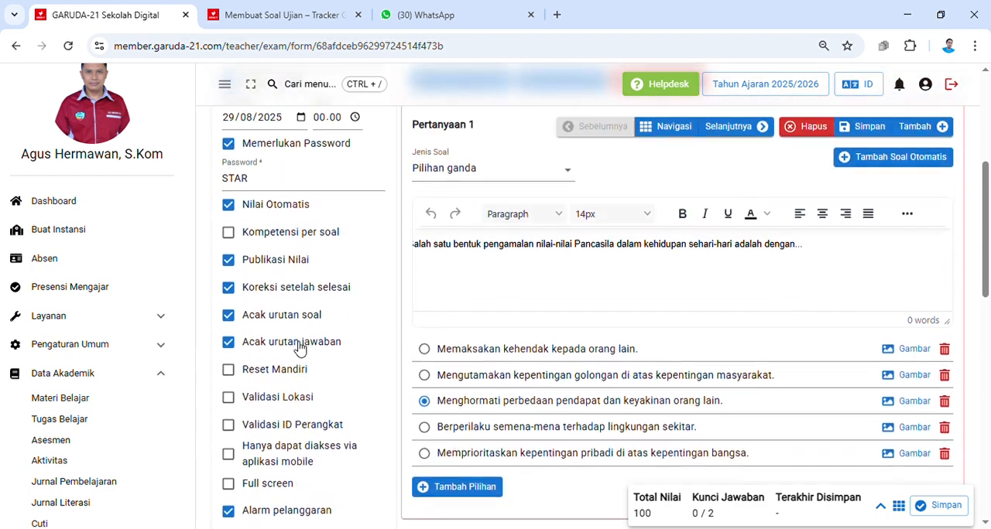
scroll(300, 350, up, 3)
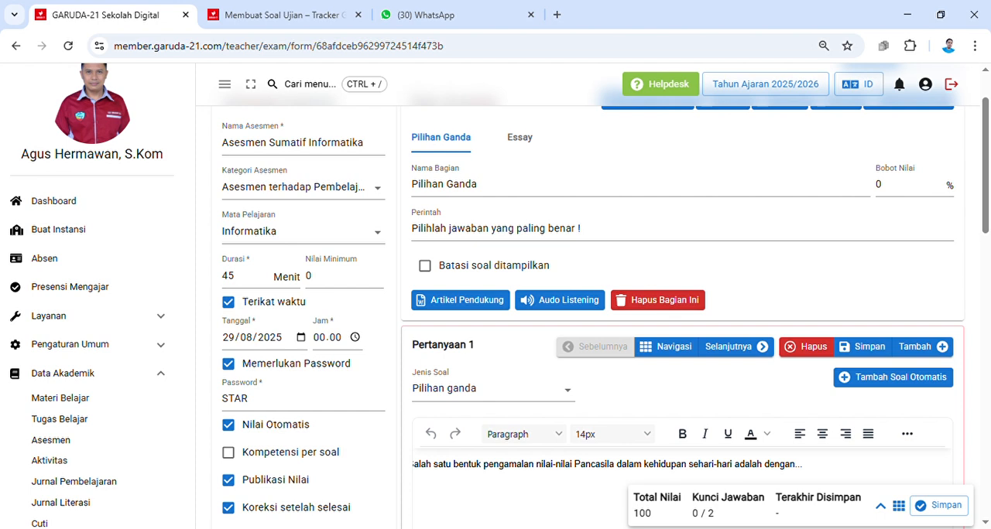
click(319, 338)
text(12.45)
Step: Check which options Status Asesmen offers without changing the status
scroll(378, 340, down, 5)
scroll(378, 361, down, 3)
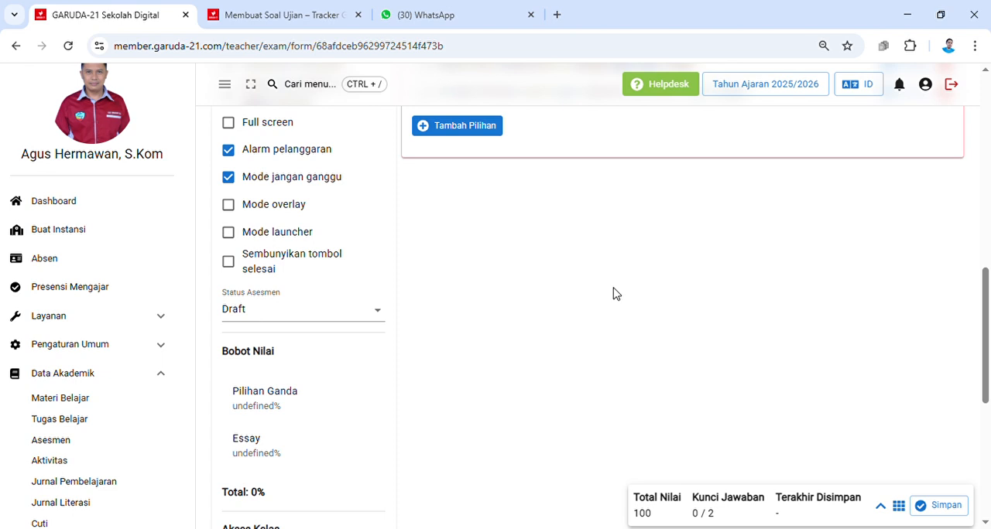
click(377, 310)
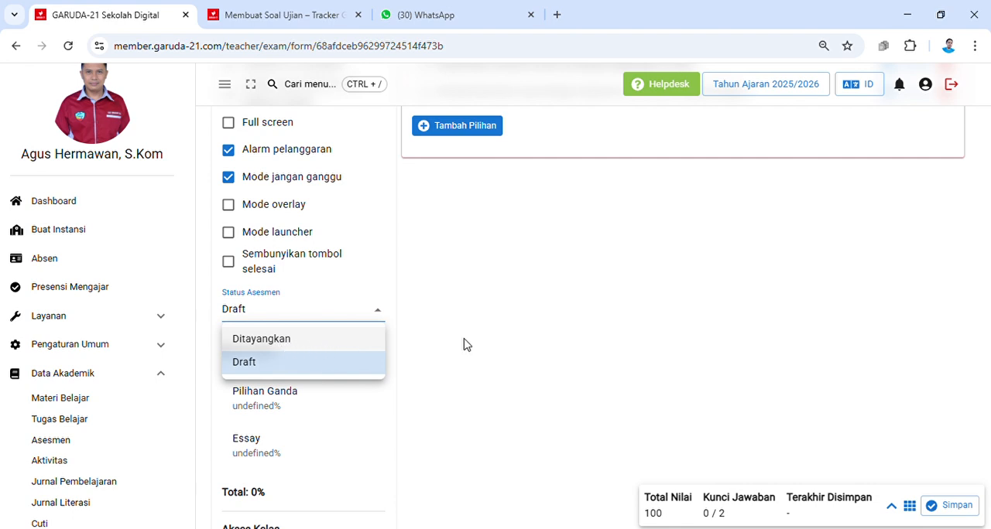
click(419, 341)
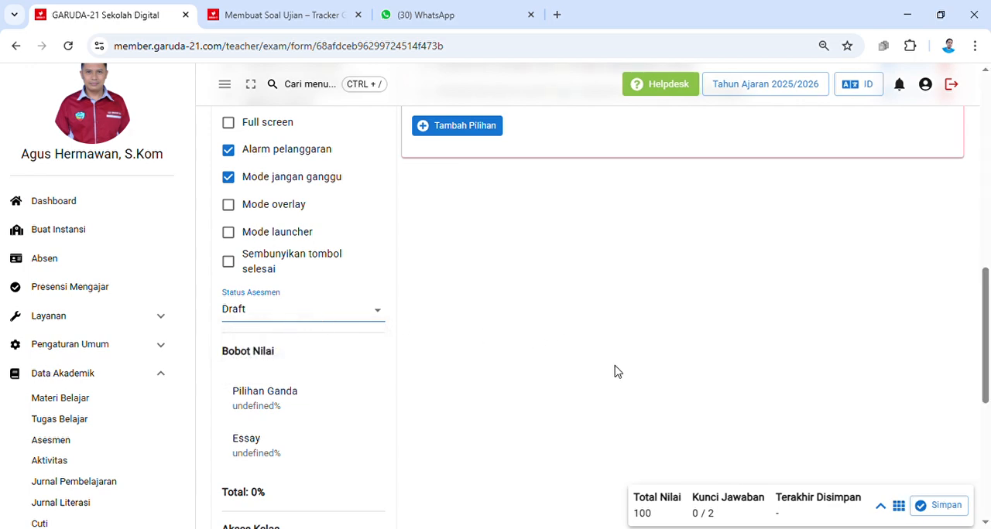
Step: Try to save the assessment and confirm the save request
scroll(615, 371, up, 5)
scroll(619, 370, up, 2)
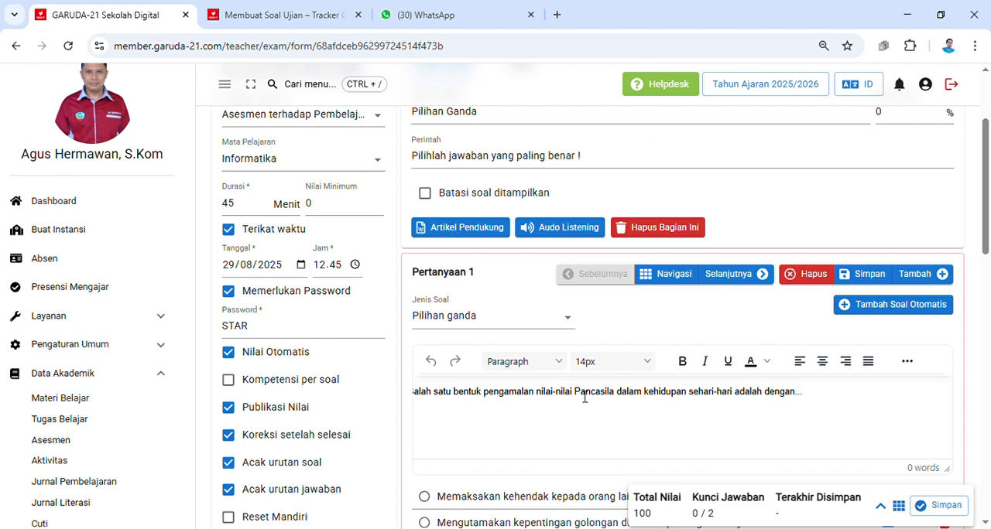
scroll(582, 395, up, 1)
scroll(582, 394, up, 1)
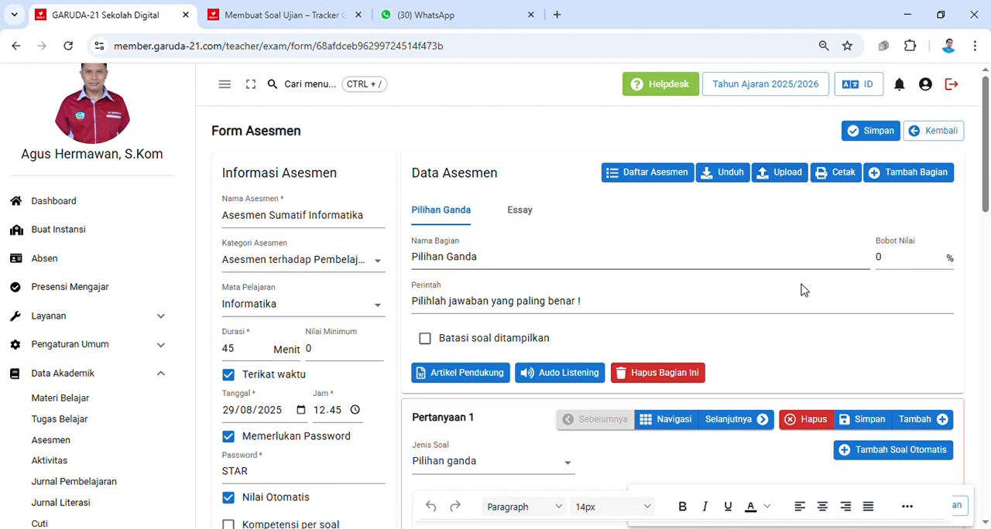
click(882, 133)
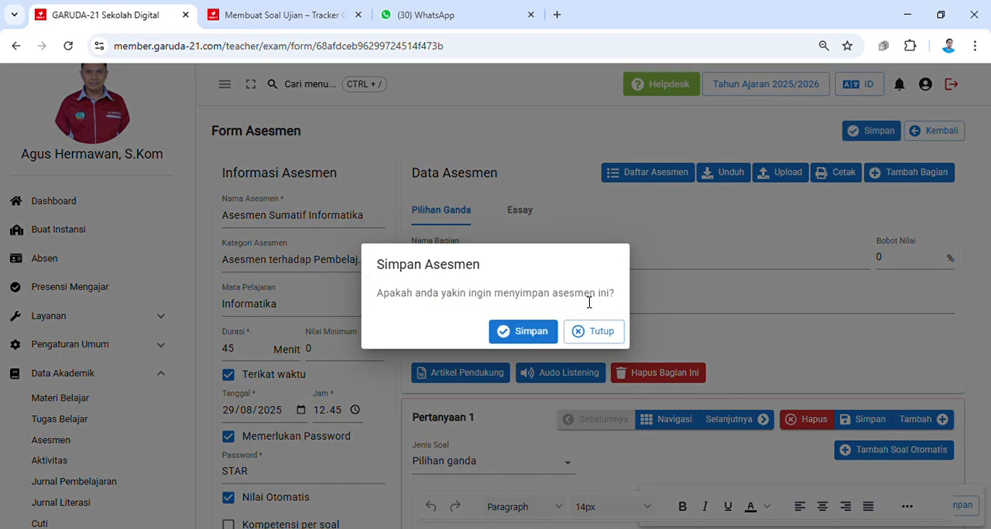
click(533, 335)
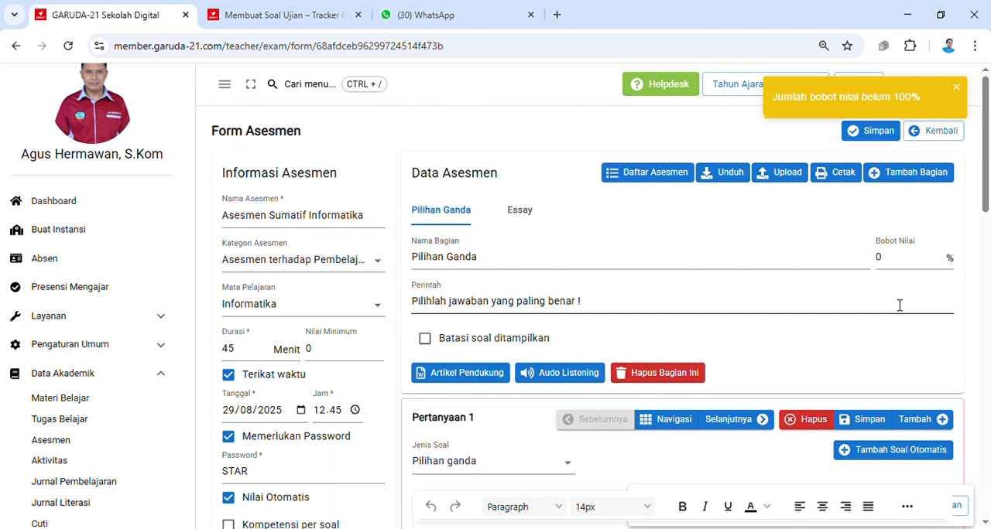
Step: Set the score weight (Bobot Nilai) of the Pilihan Ganda section to 100% and save the assessment
drag(906, 258, 873, 263)
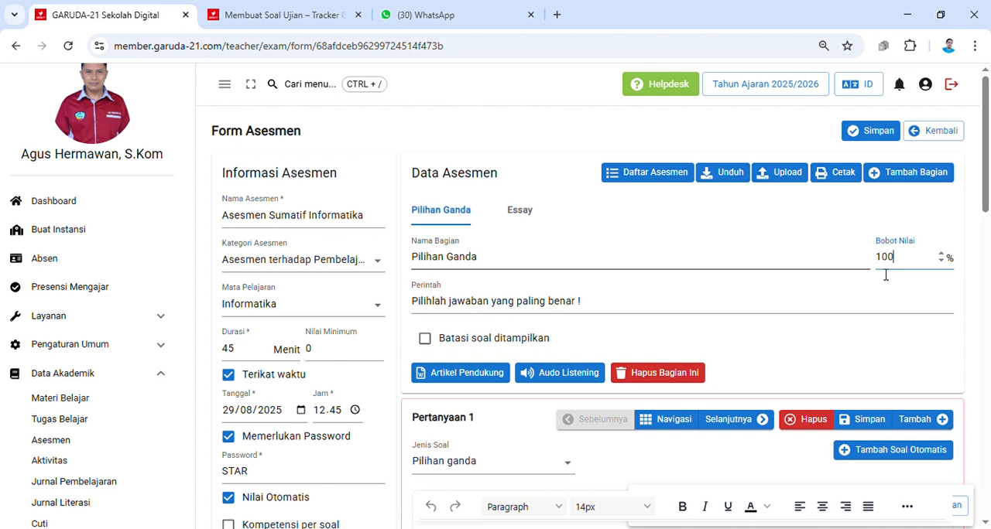
text(100)
double_click(885, 266)
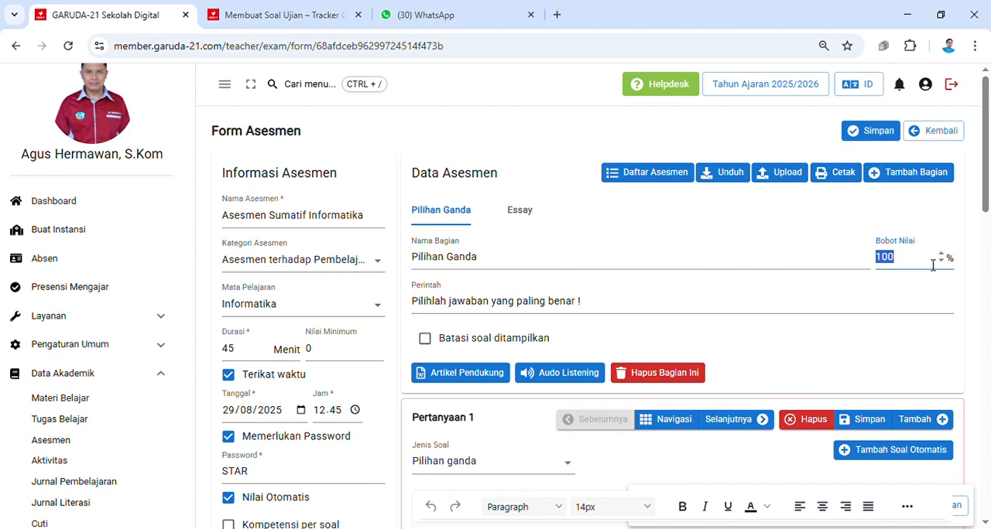
click(932, 265)
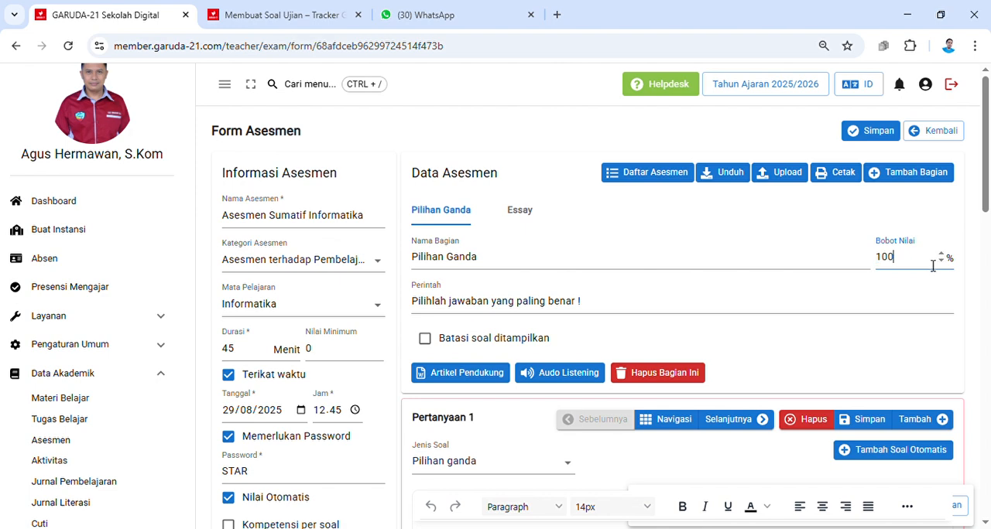
click(874, 136)
click(531, 336)
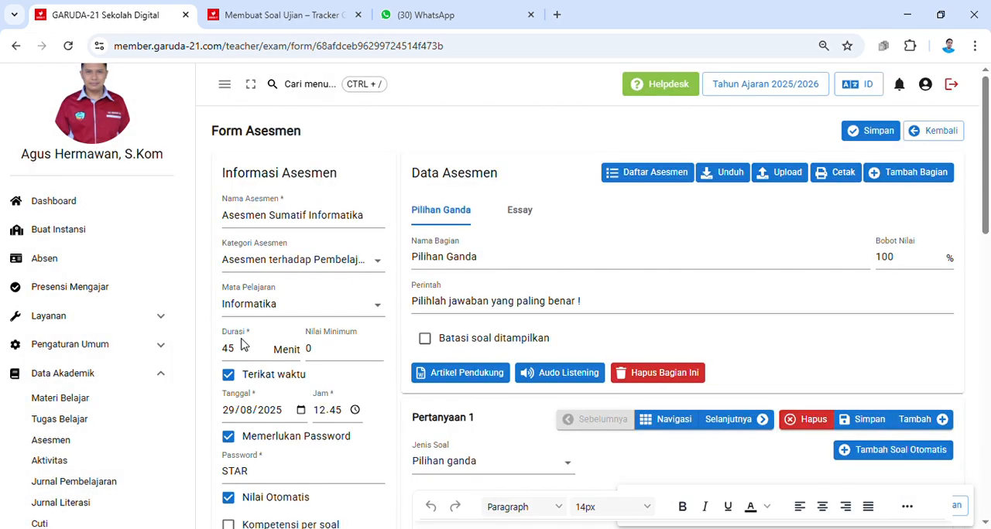
Step: Open the preview (Pratinjau) of Asesmen Sumatif Informatika from the assessment list
click(56, 441)
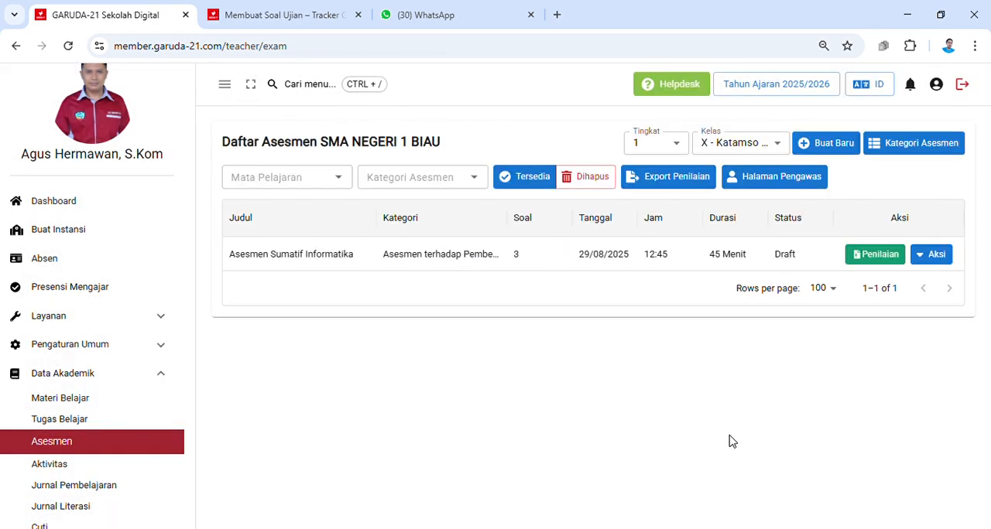
click(921, 257)
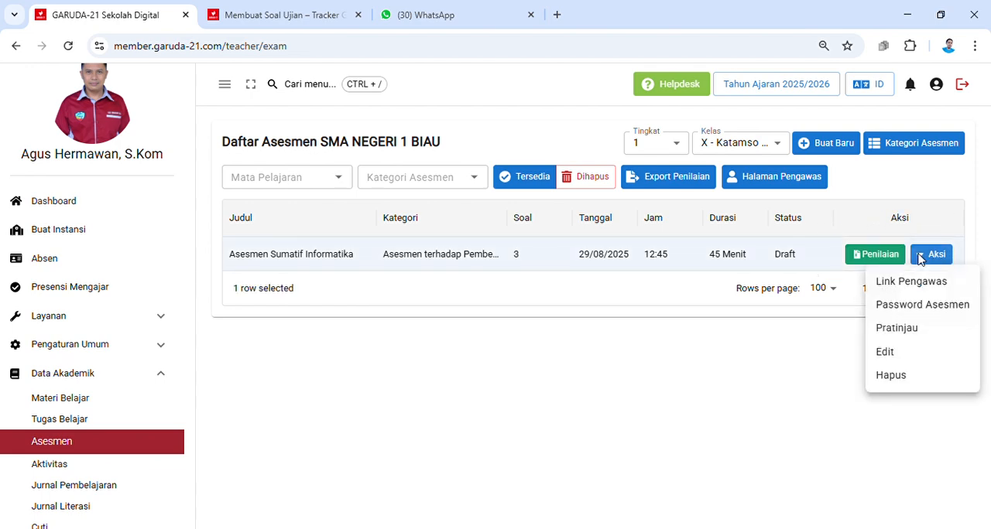
click(898, 329)
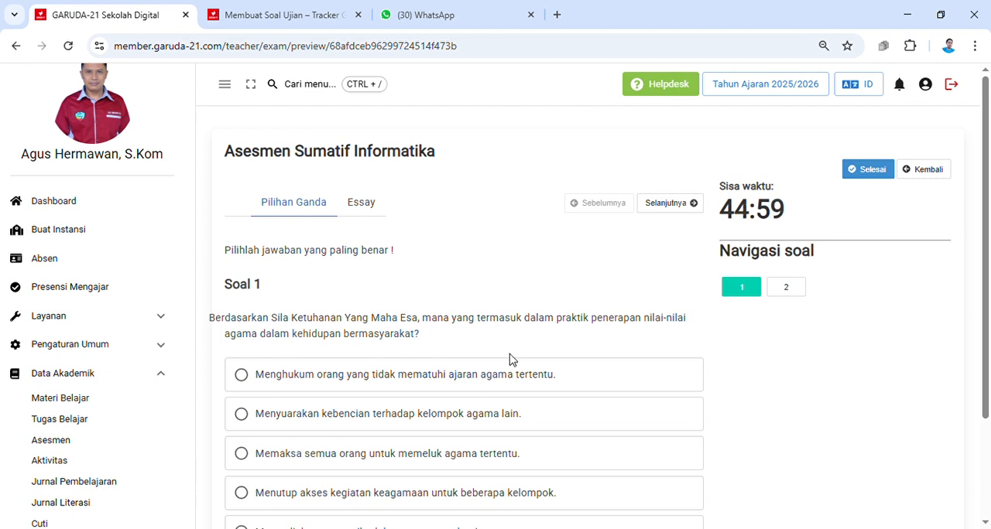
Step: Examine the Pilihan Ganda and Essay questions in the preview, and return to the assessment list
scroll(492, 339, down, 2)
scroll(493, 339, up, 2)
click(684, 204)
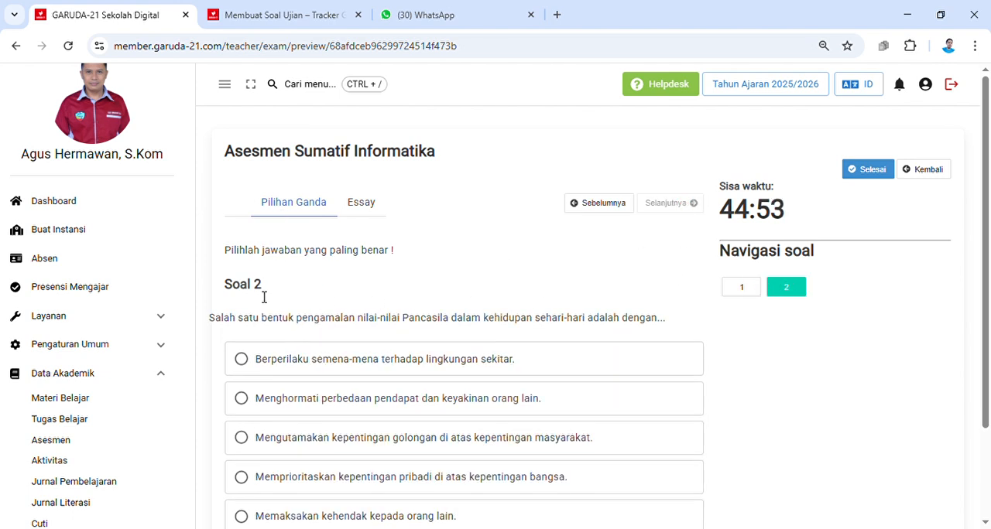
click(370, 203)
click(275, 361)
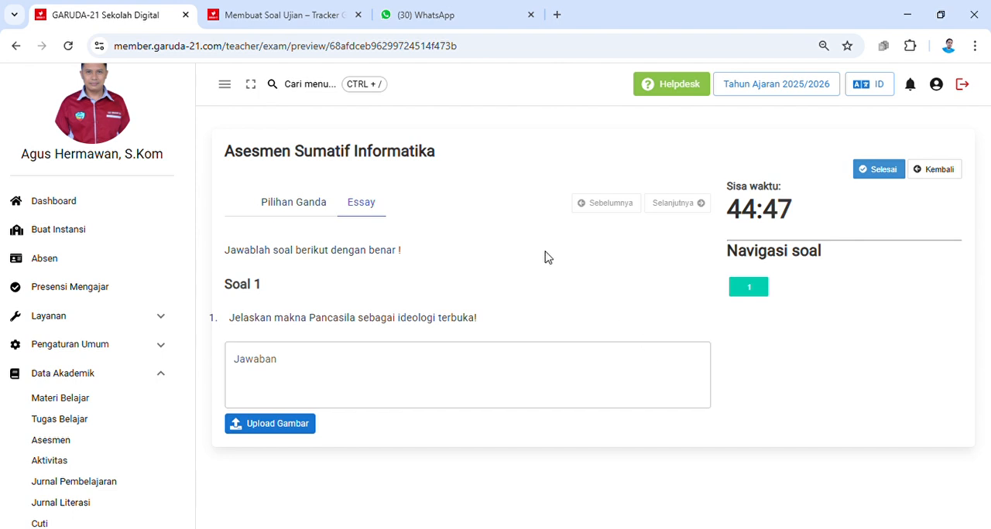
click(62, 443)
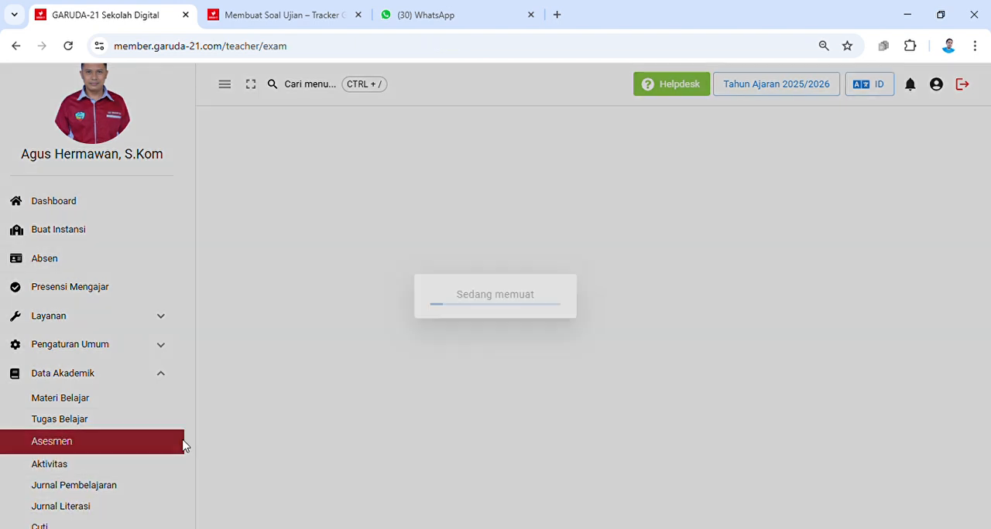